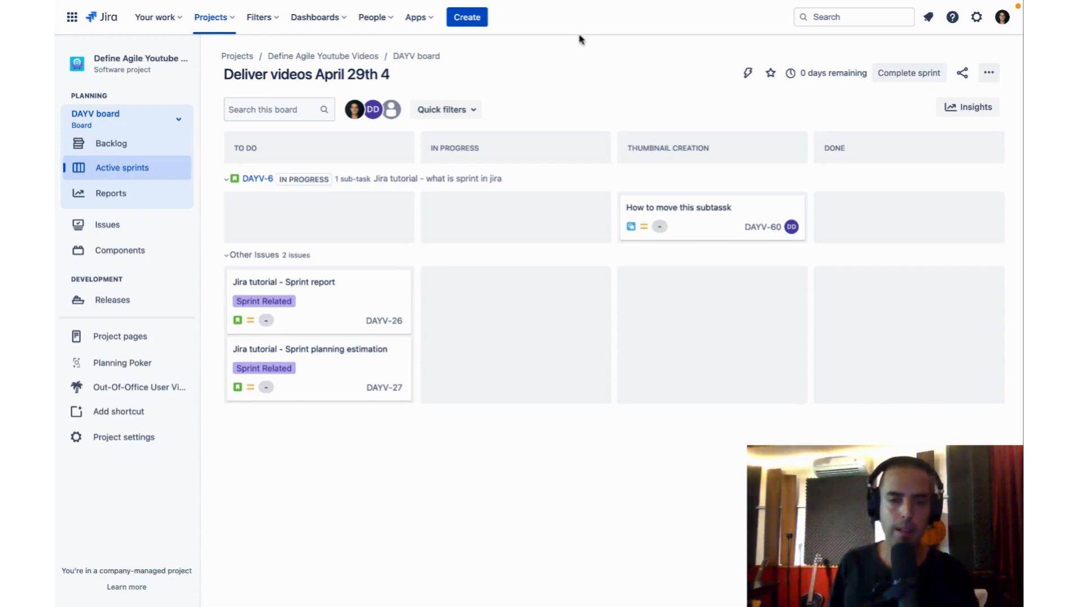
# - Search the Jira marketplace for "out of office" apps
pyautogui.click(416, 15)
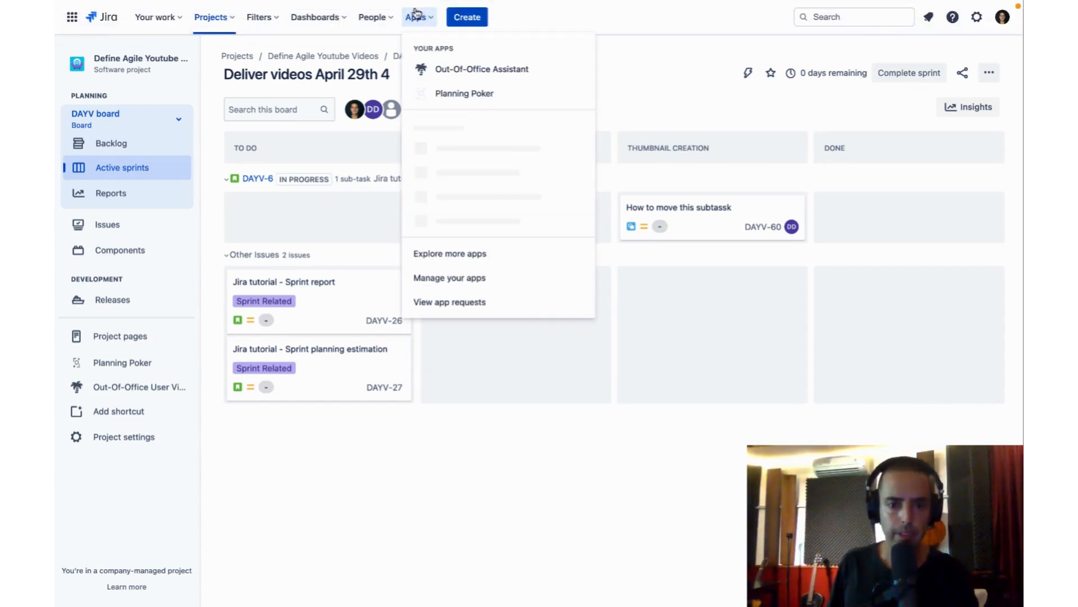
pyautogui.click(494, 261)
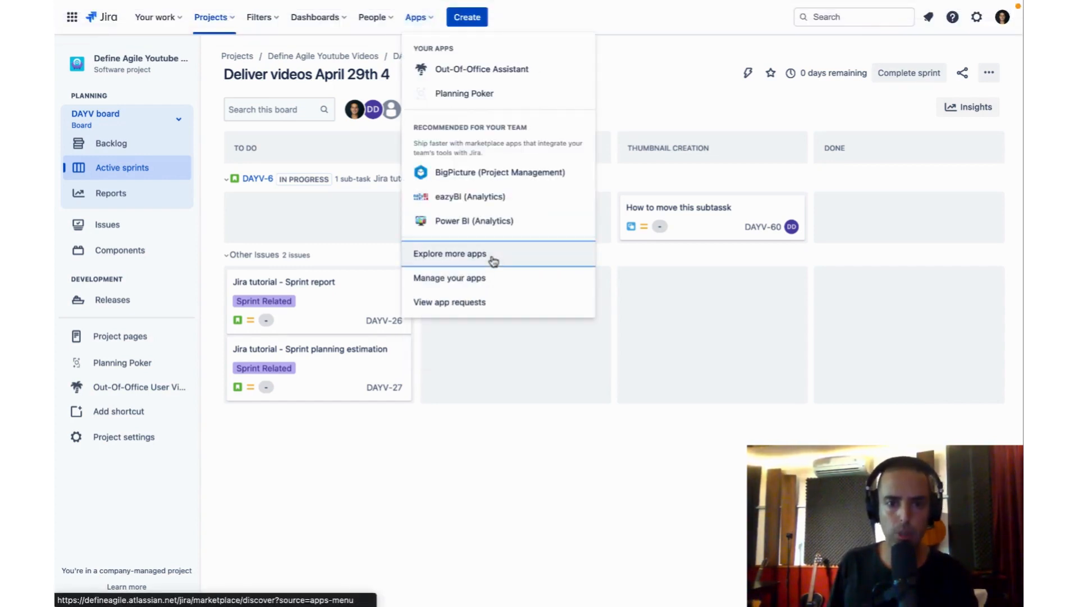
pyautogui.click(365, 148)
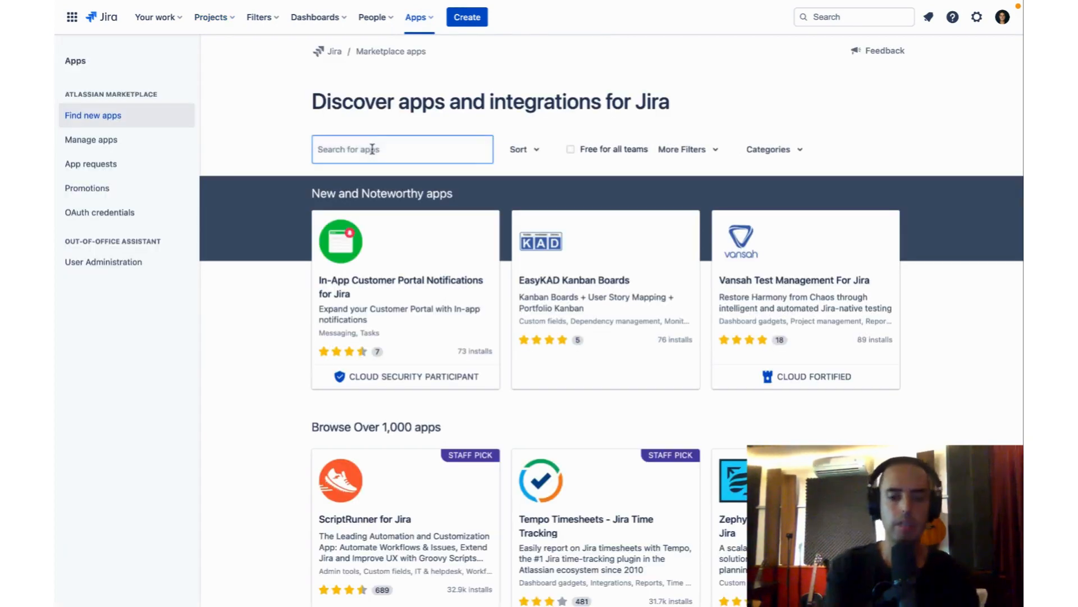
pyautogui.write('out of office')
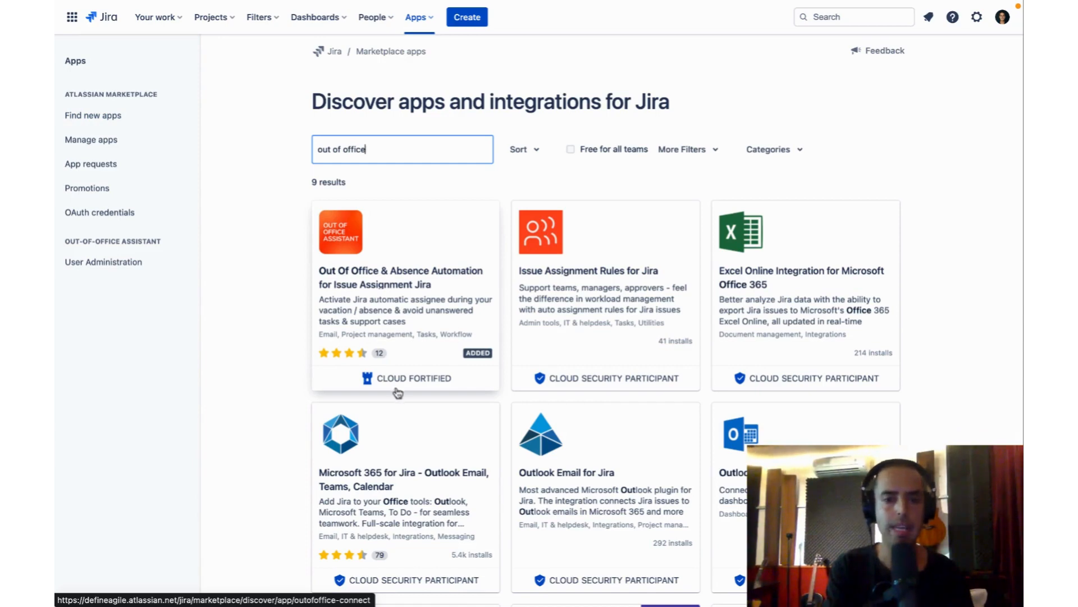
# - Open the Out Of Office & Absence Automation for Issue Assignment Jira listing and review its security badge and feature overview
pyautogui.moveTo(389, 381)
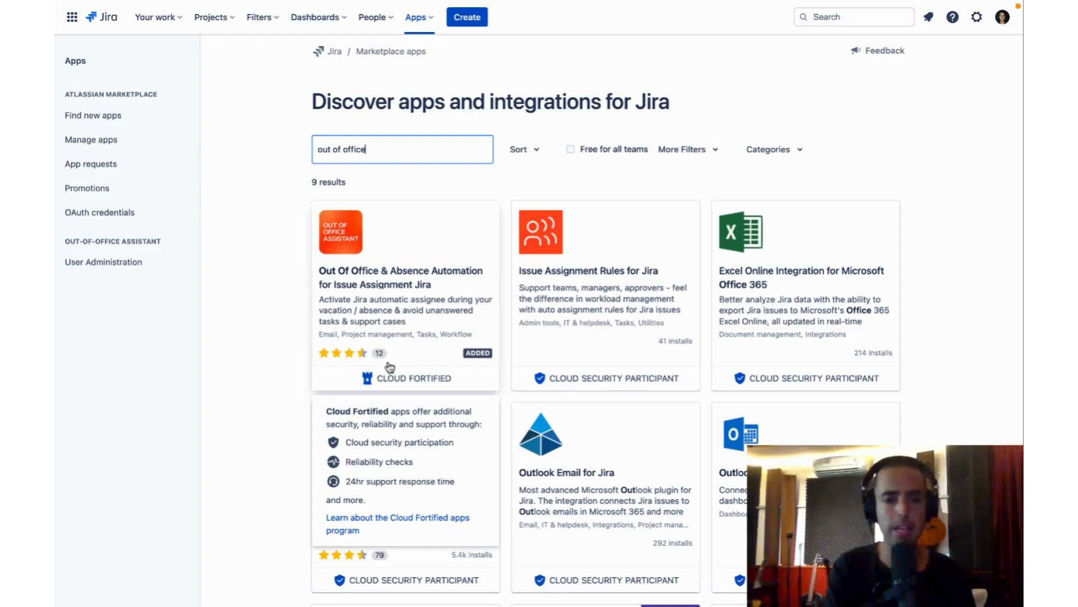
pyautogui.click(351, 238)
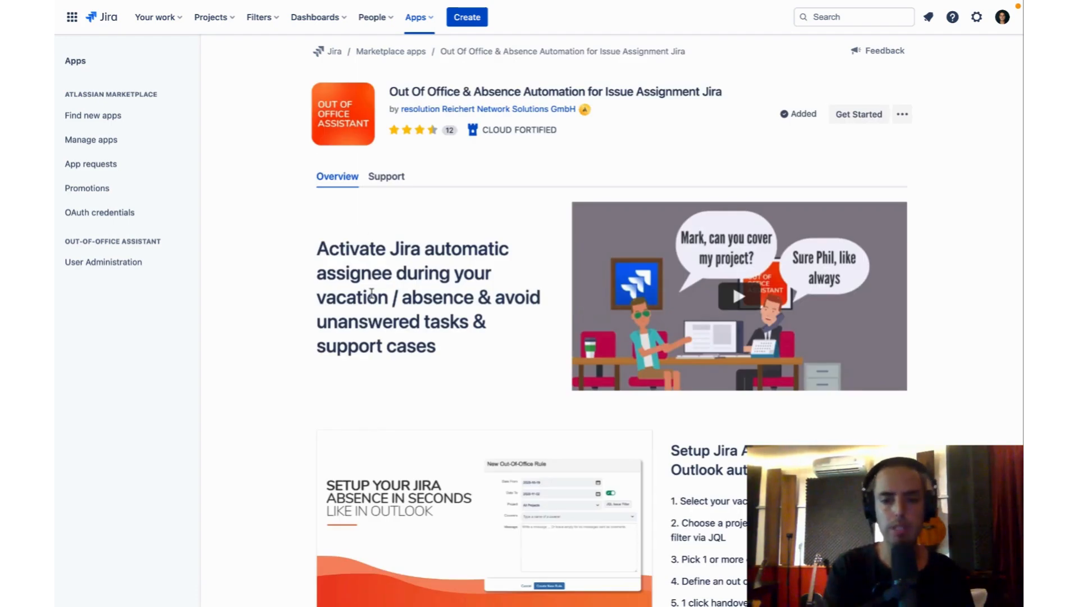
pyautogui.scroll(-8, 362, 321)
pyautogui.scroll(-15, 359, 338)
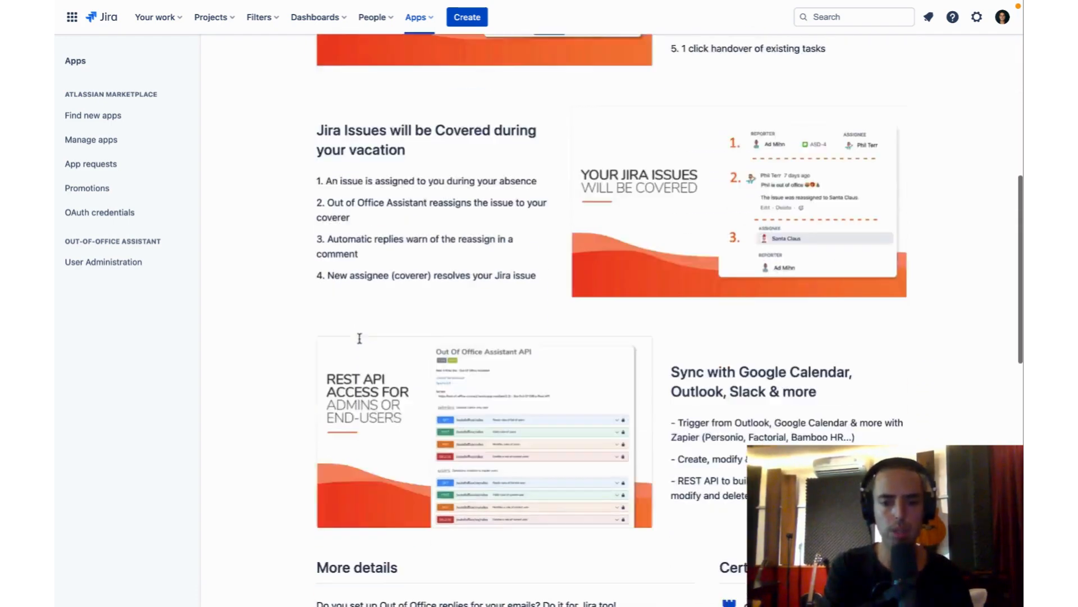
pyautogui.scroll(-3, 359, 337)
pyautogui.scroll(20, 360, 338)
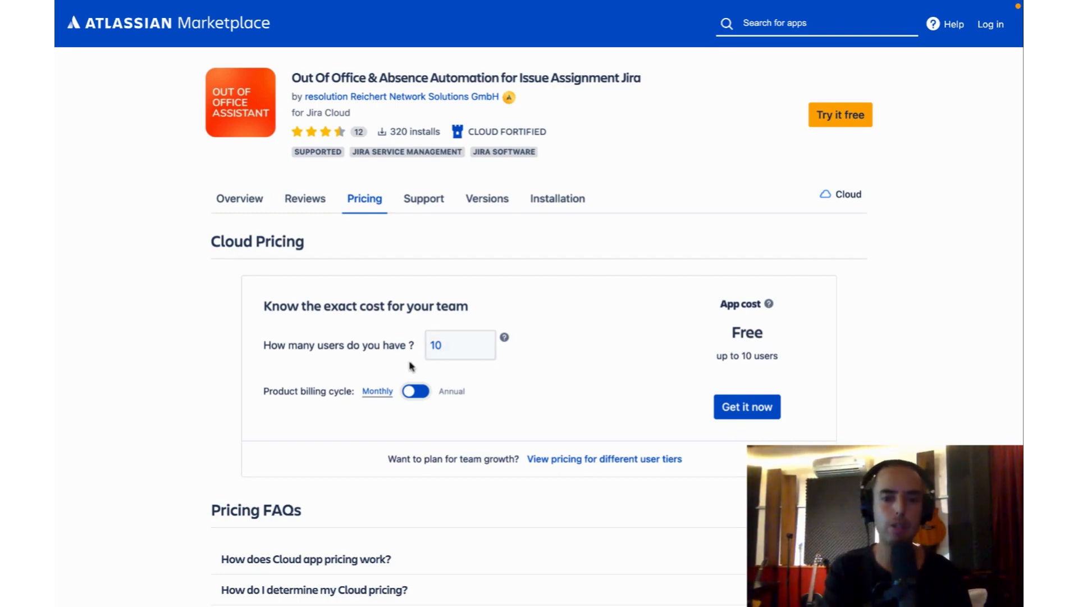
# - Check the app's monthly cloud cost for 50 users and for 100 users on its marketplace pricing page
pyautogui.click(453, 347)
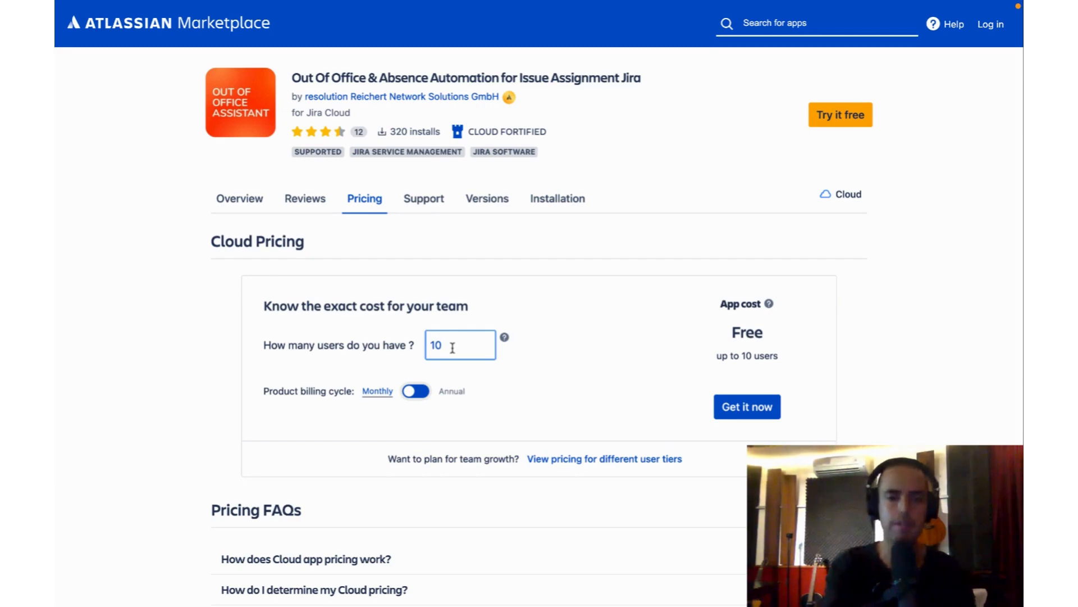
pyautogui.press('BackSpace')
pyautogui.press('BackSpace')
pyautogui.write('50')
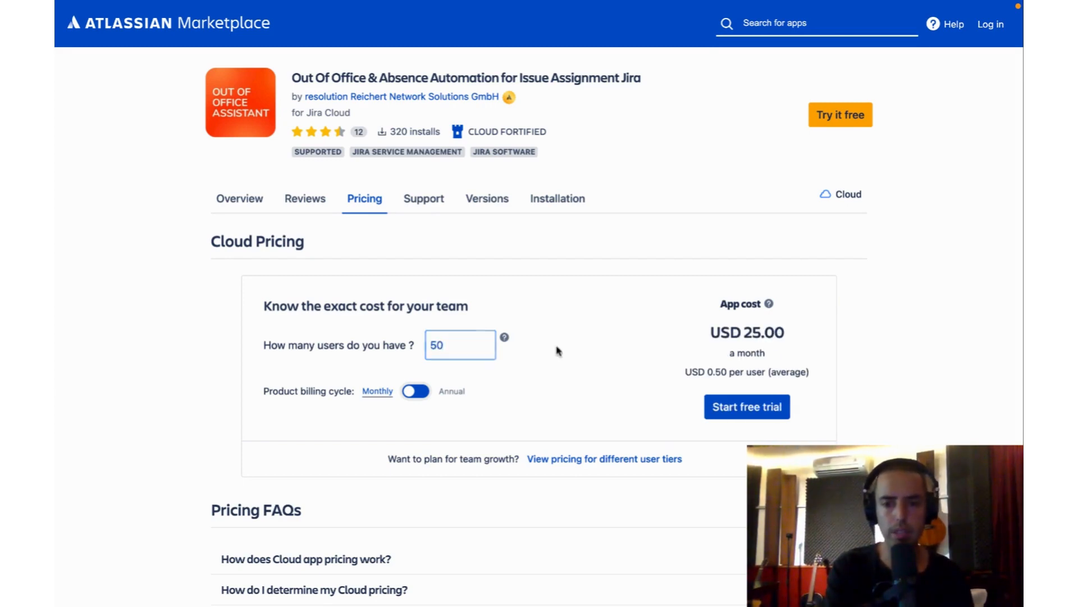
pyautogui.press('BackSpace')
pyautogui.write('100')
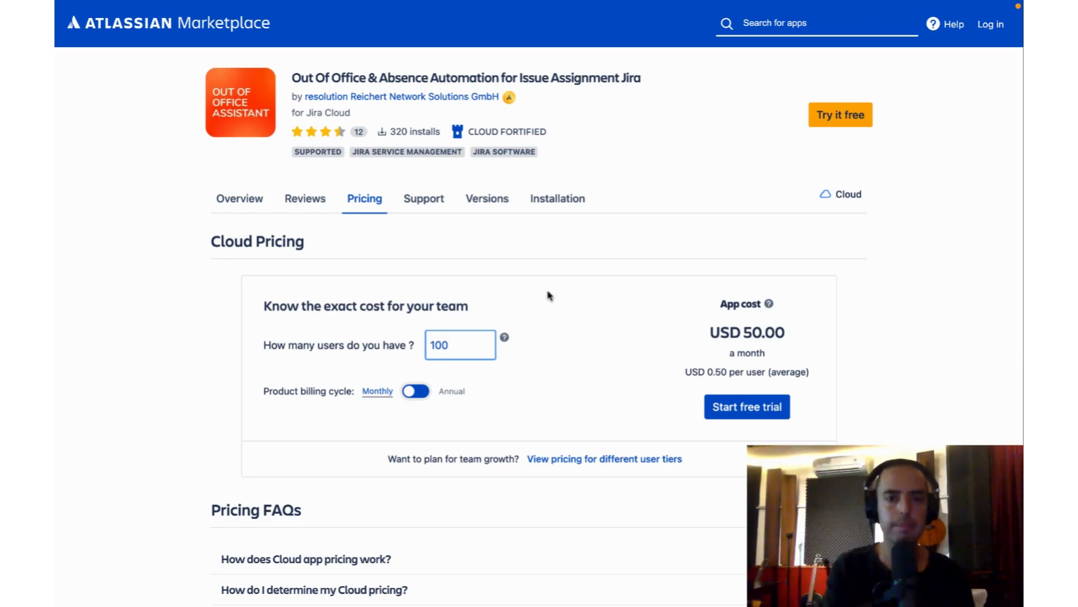
# - Return to Jira and open the installed Out-Of-Office Assistant app
pyautogui.moveTo(407, 2)
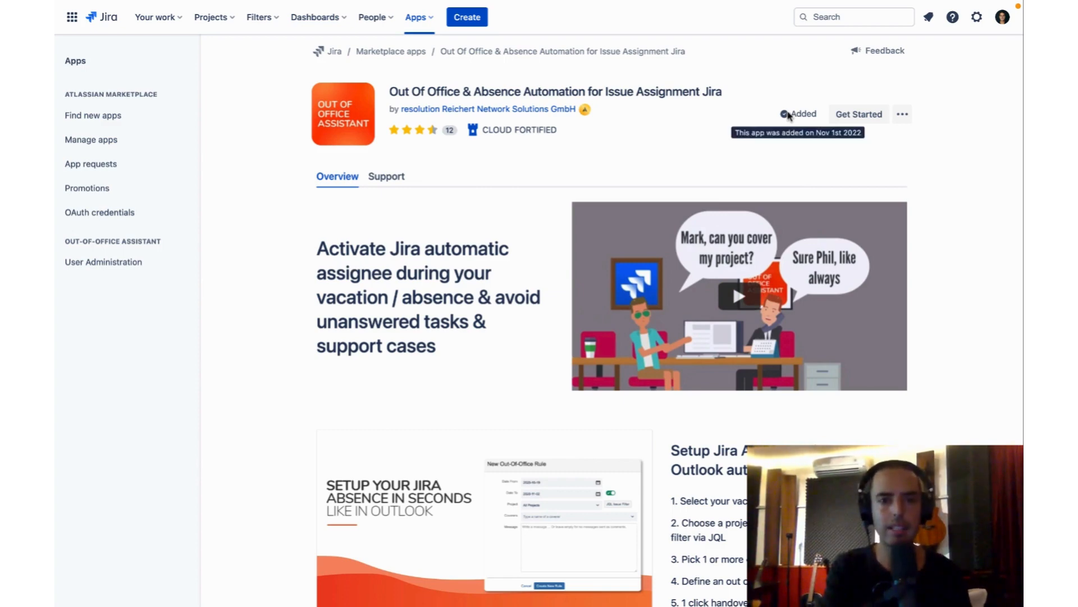
pyautogui.click(421, 18)
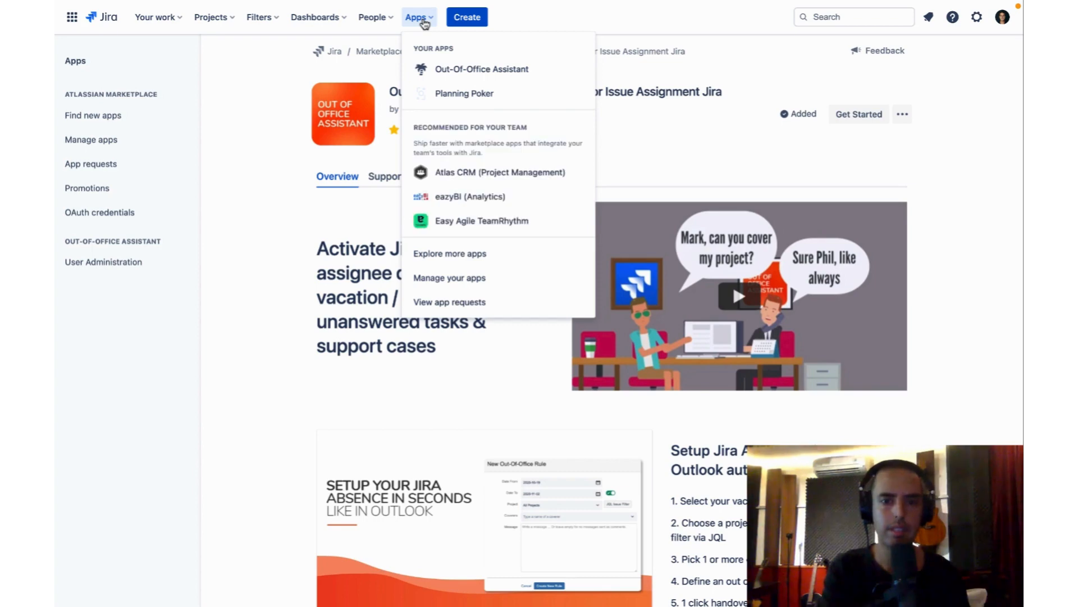
pyautogui.click(475, 79)
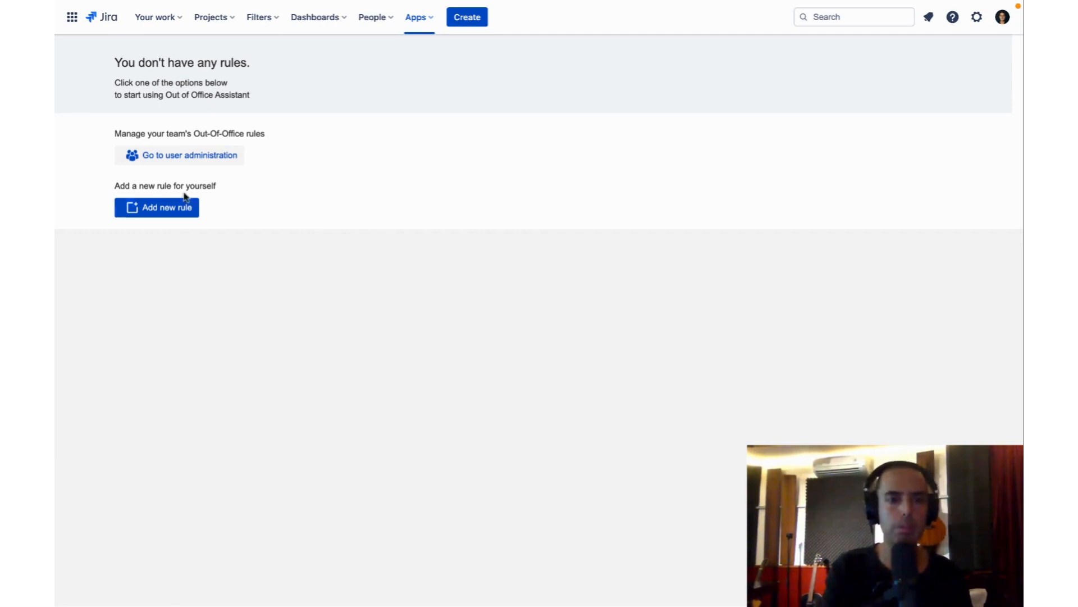
# - Open the team's Out-Of-Office user administration in a separate browser tab and examine its user list
pyautogui.rightClick(174, 157)
pyautogui.click(192, 164)
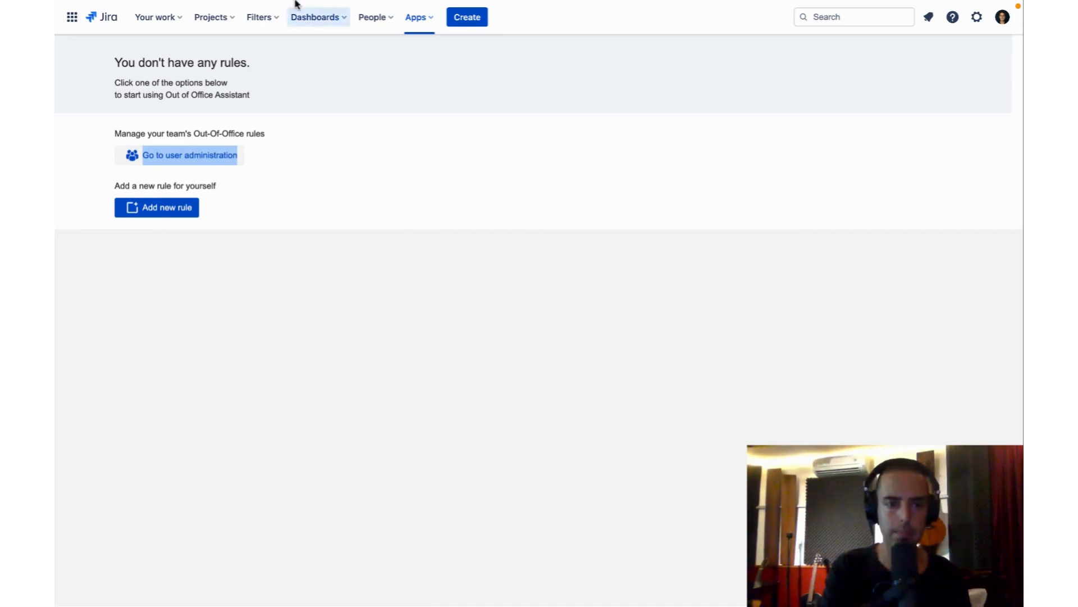
pyautogui.moveTo(296, 2)
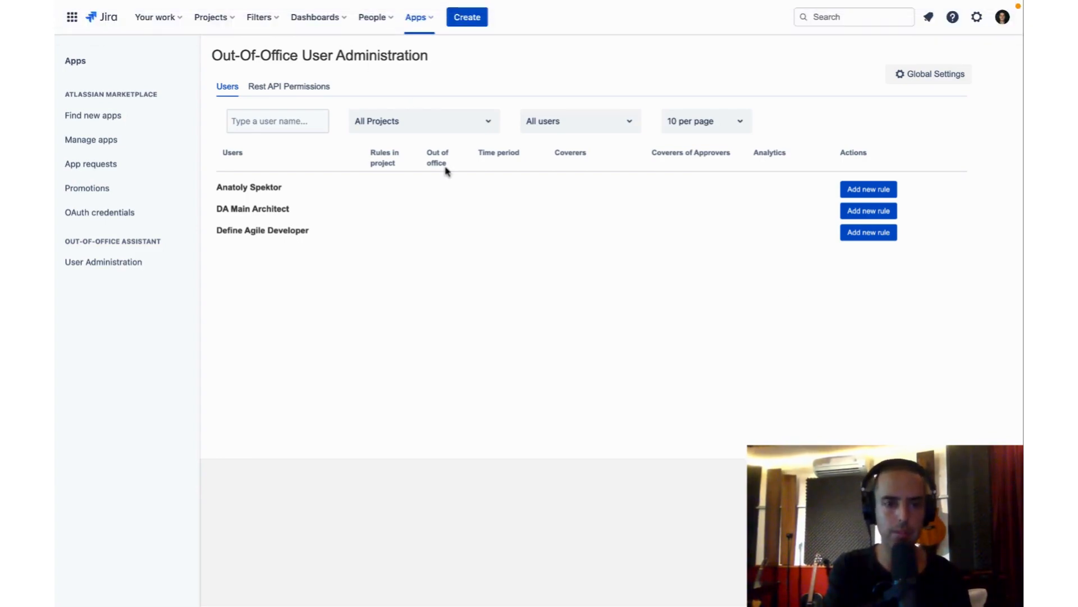
# - Go back to the Out-Of-Office Assistant page and start a new rule for yourself
pyautogui.click(99, 25)
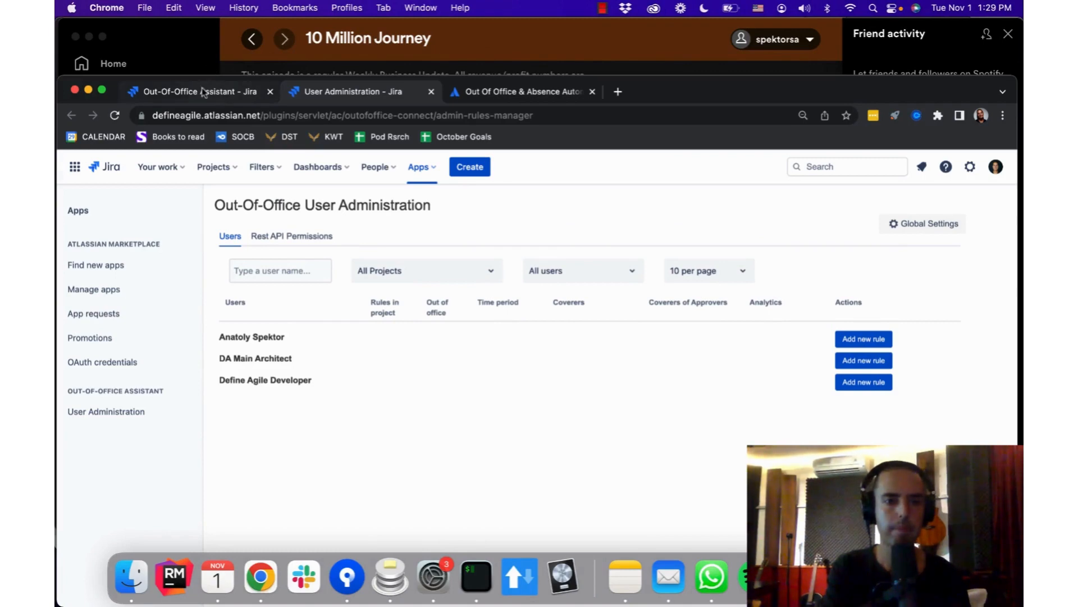
pyautogui.click(203, 92)
pyautogui.press('ctrl+super+f')
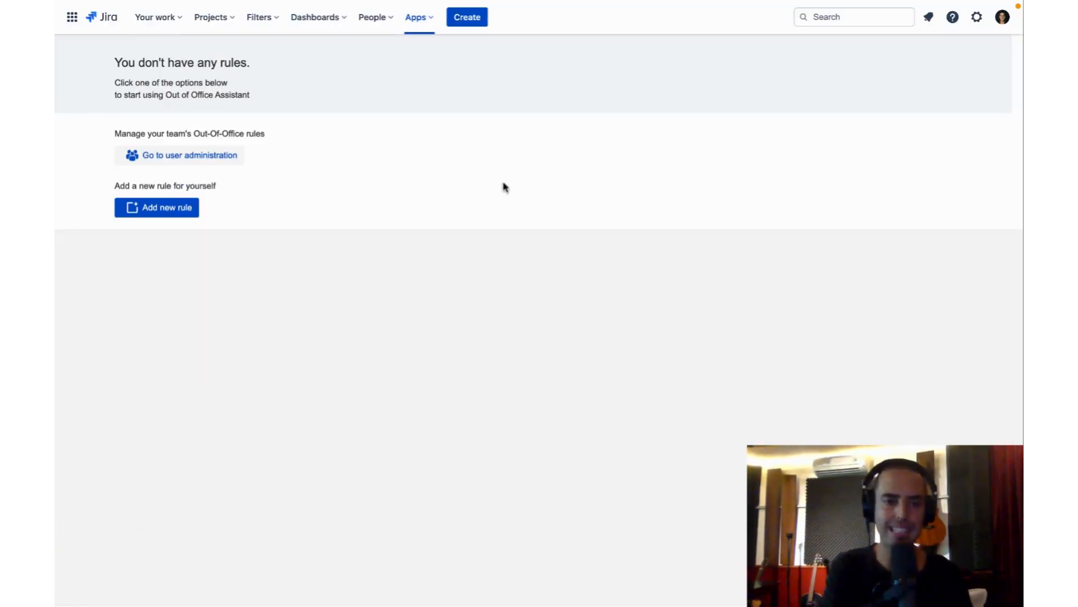
pyautogui.click(158, 213)
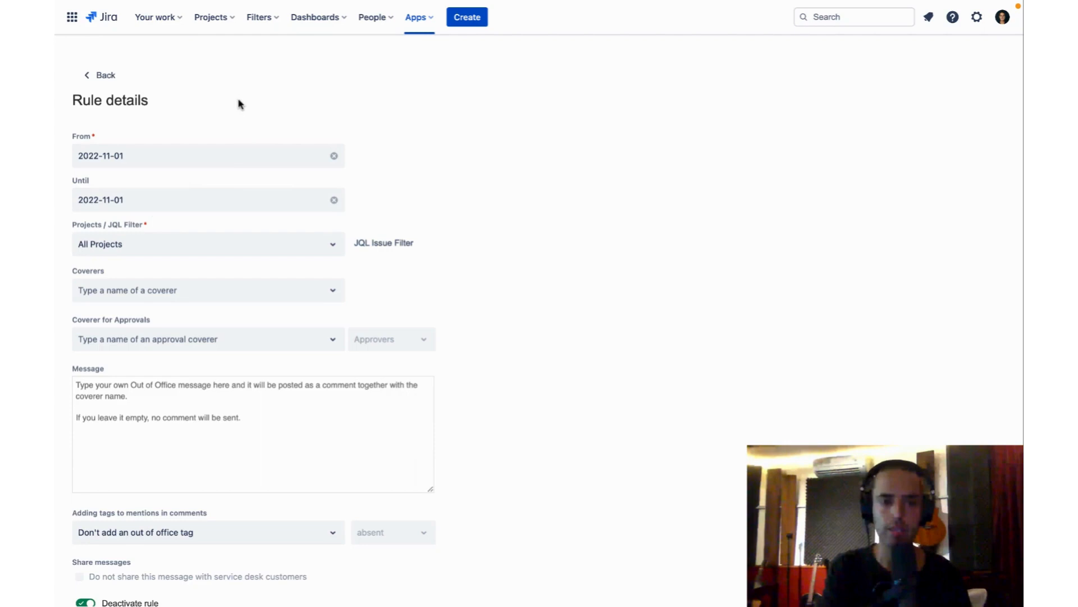
# - Set the rule to run from 2022-11-01 until 2022-11-04 and apply it to All Projects
pyautogui.click(296, 160)
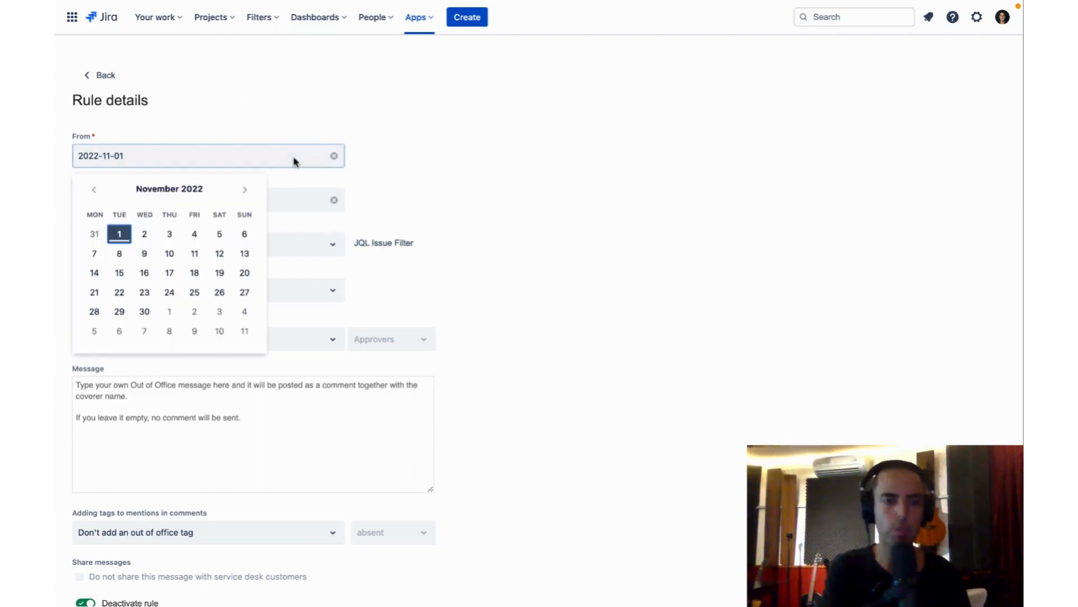
pyautogui.click(119, 233)
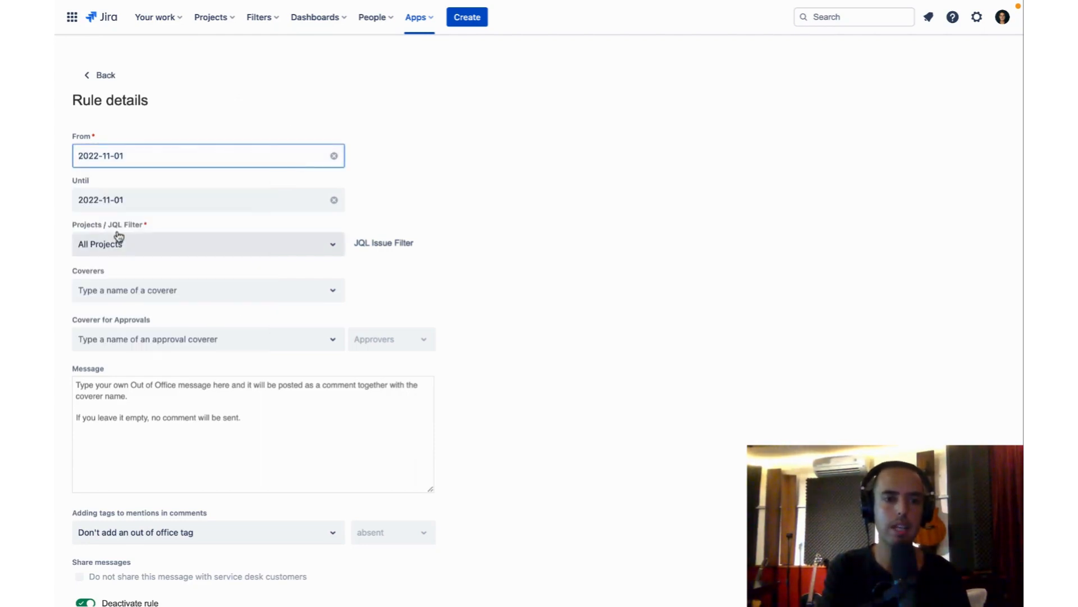
pyautogui.click(174, 204)
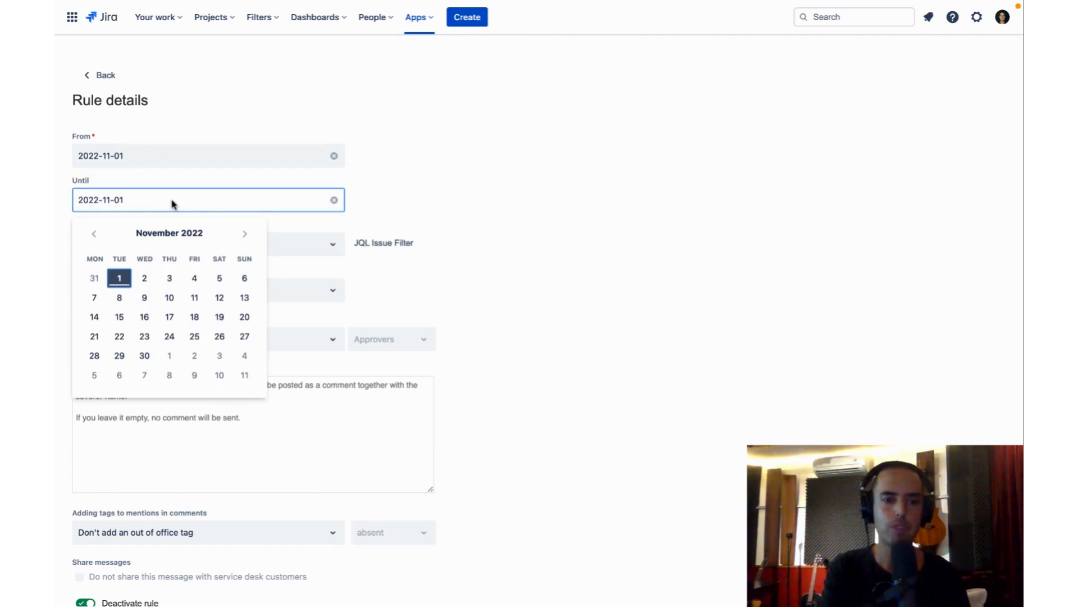
pyautogui.click(196, 279)
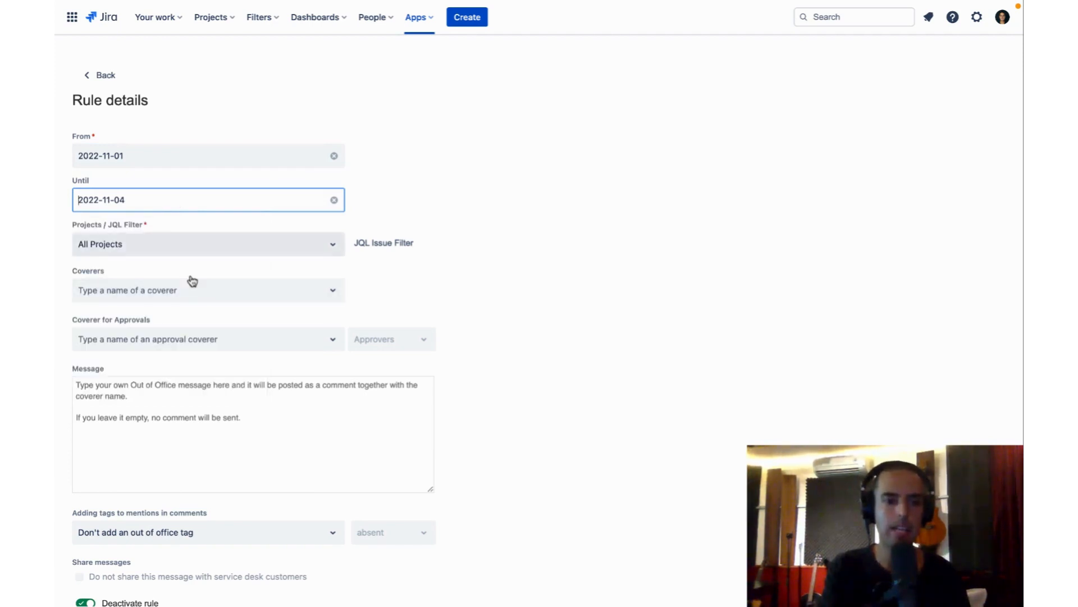
pyautogui.click(187, 246)
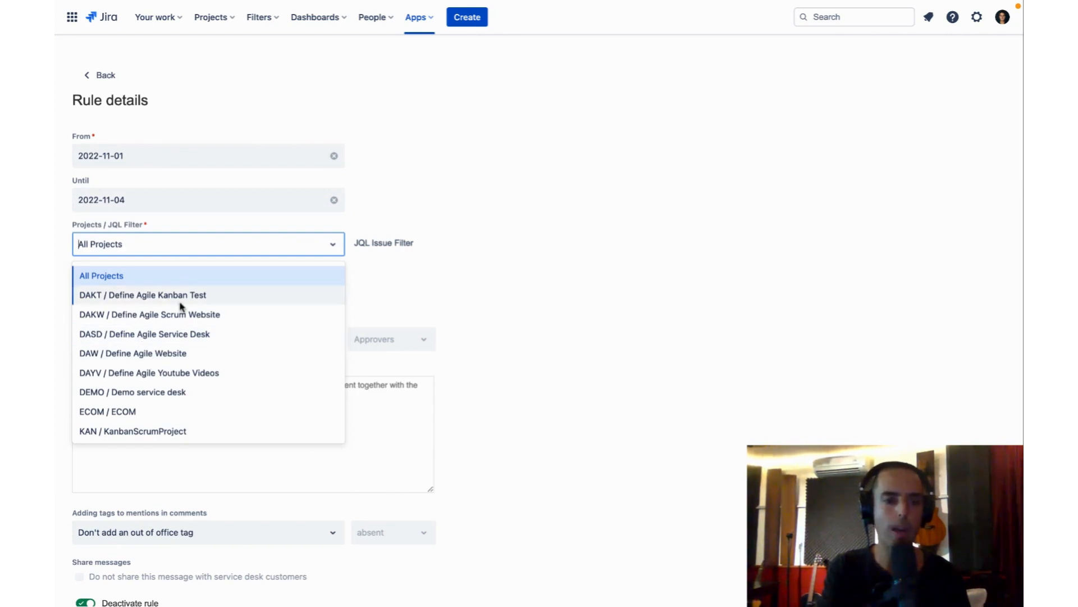
pyautogui.click(160, 285)
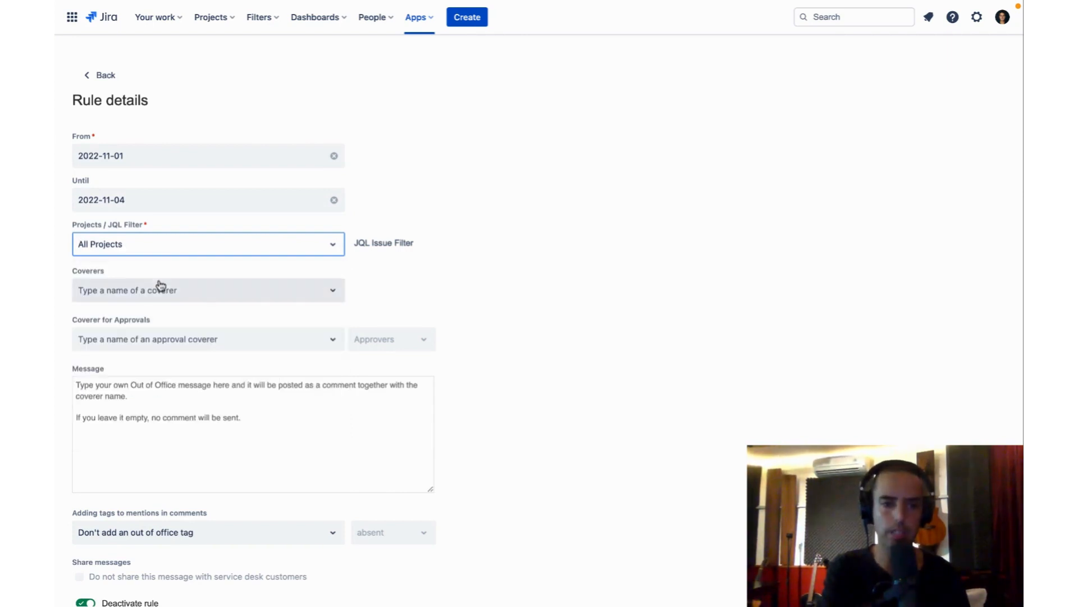
# - Examine the JQL issue filters available for the rule and return to selecting by project
pyautogui.click(384, 243)
pyautogui.click(456, 278)
pyautogui.click(373, 247)
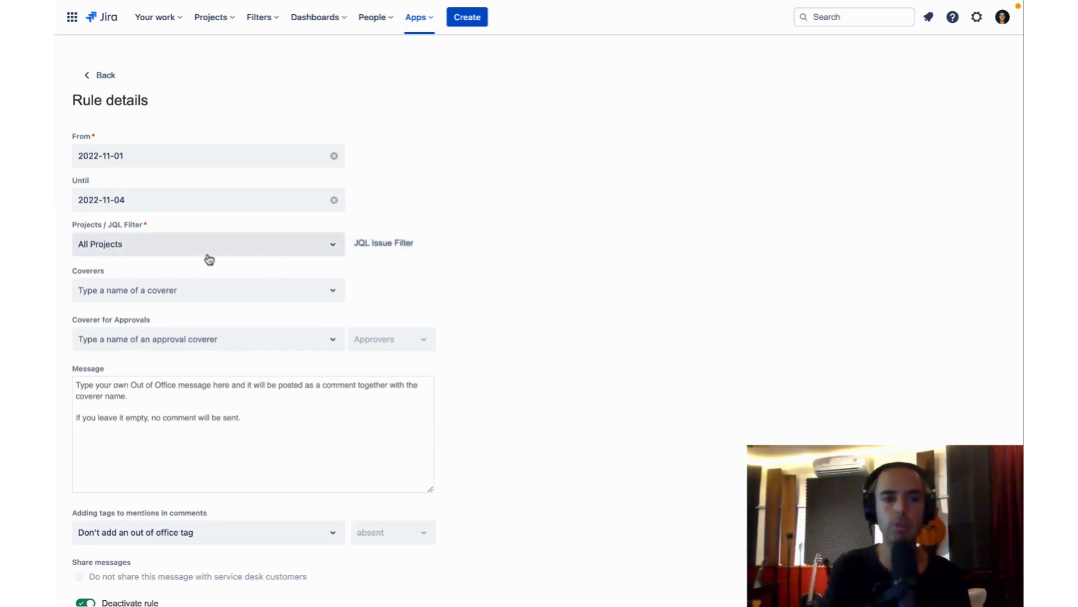
pyautogui.click(393, 251)
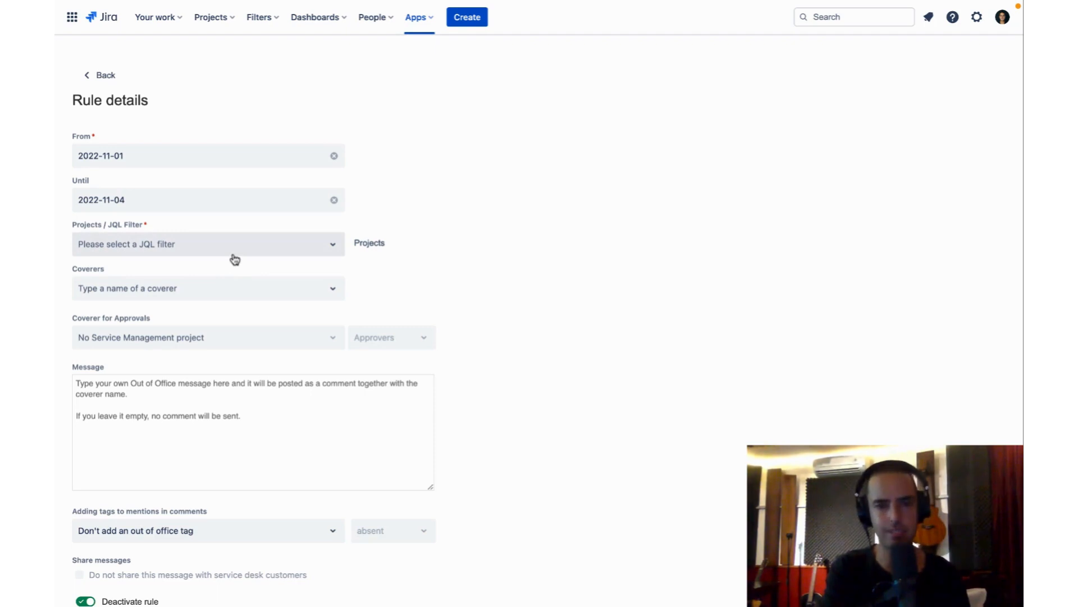
pyautogui.click(330, 250)
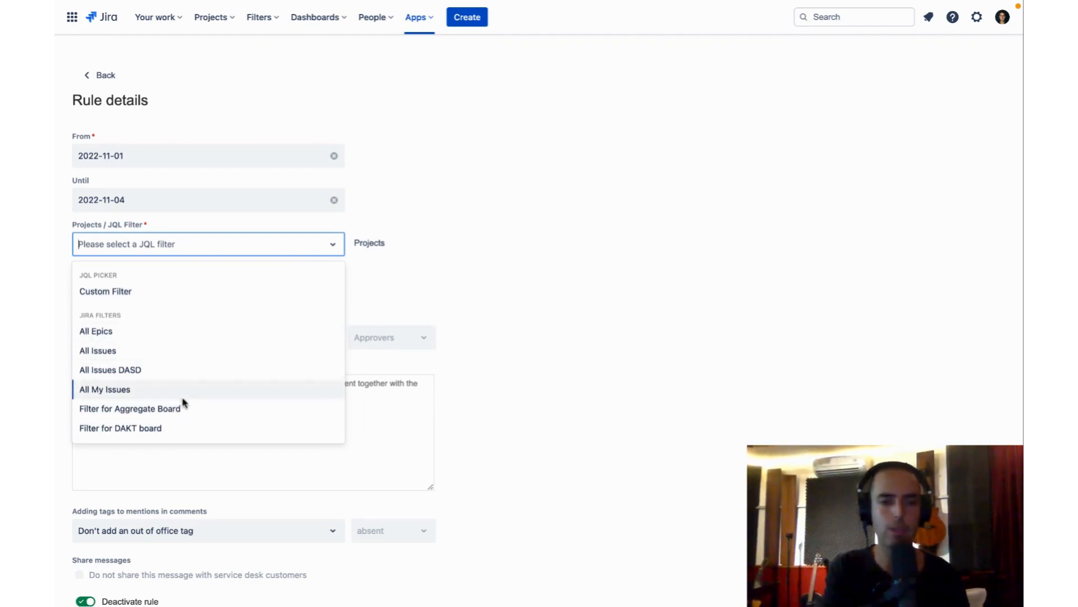
pyautogui.click(494, 277)
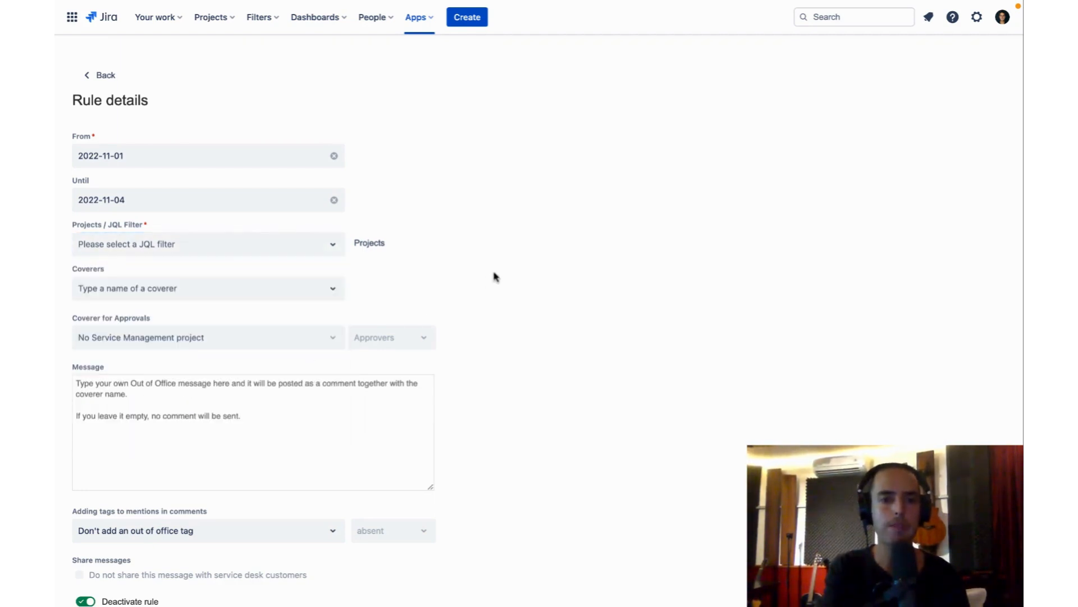
pyautogui.click(369, 244)
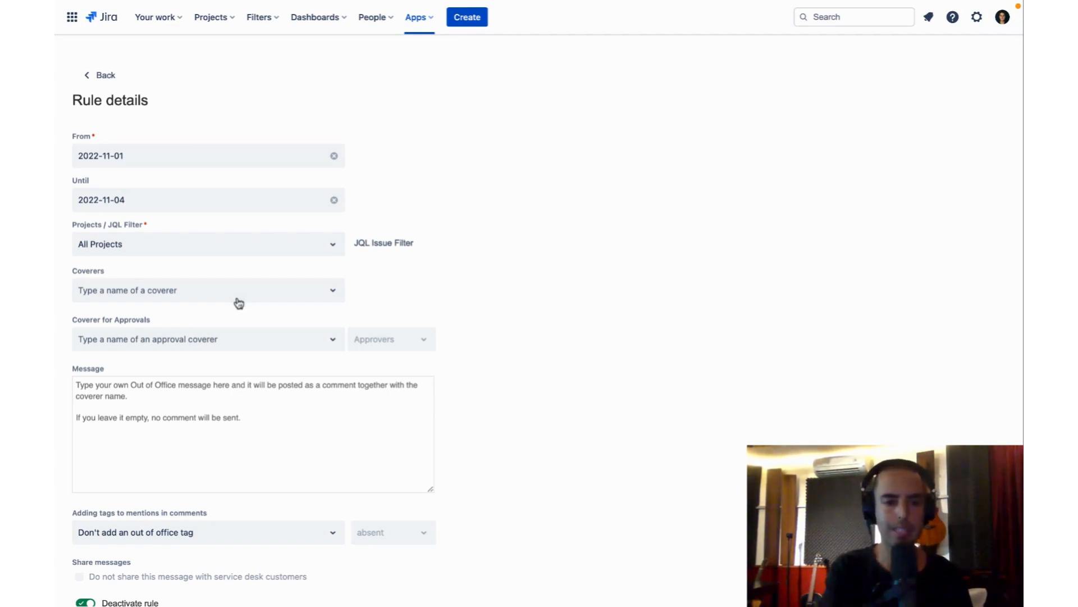
# - Assign DA Main Architect as the rule's coverer and look over the approval coverer options without choosing one
pyautogui.click(289, 294)
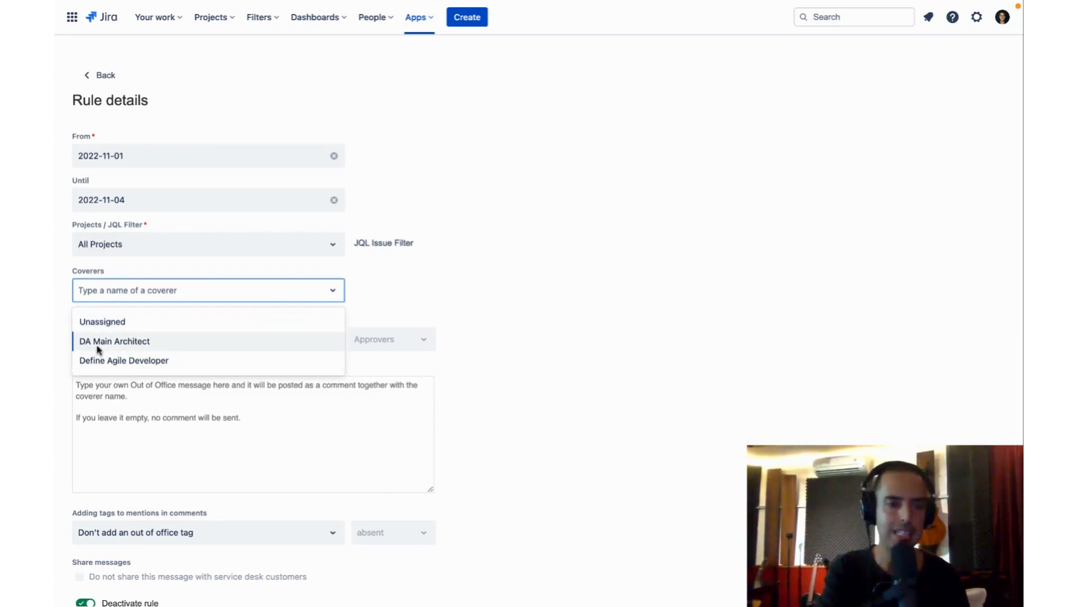
pyautogui.click(119, 348)
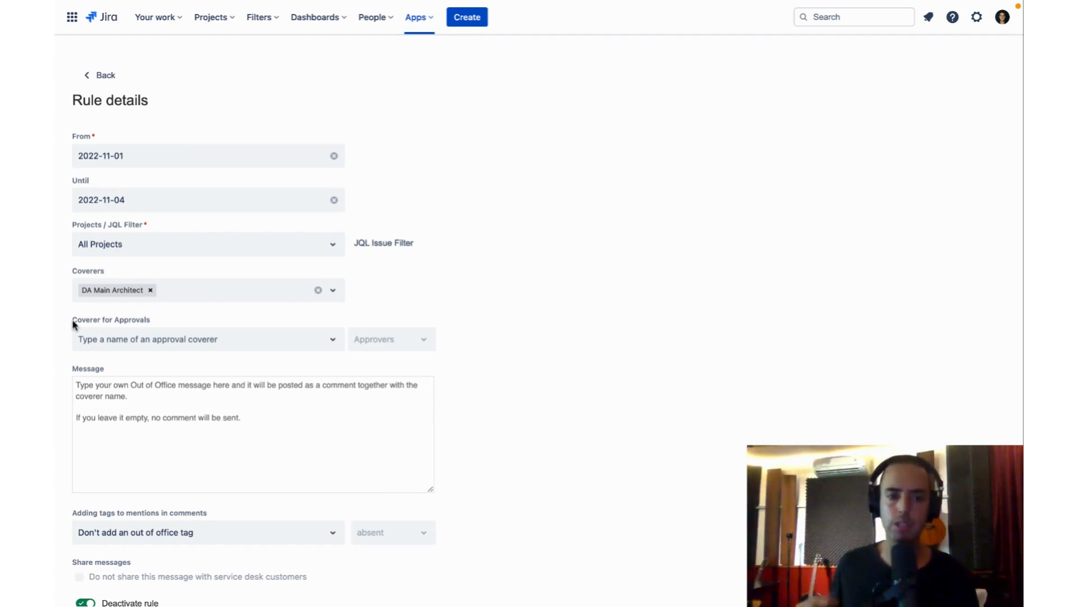
pyautogui.click(251, 346)
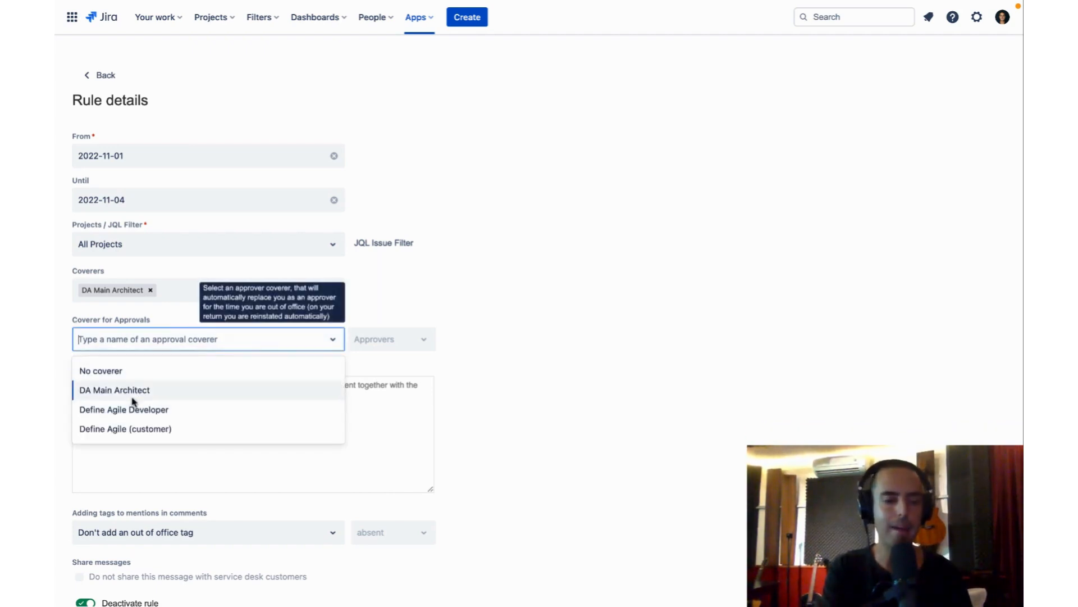
pyautogui.click(439, 273)
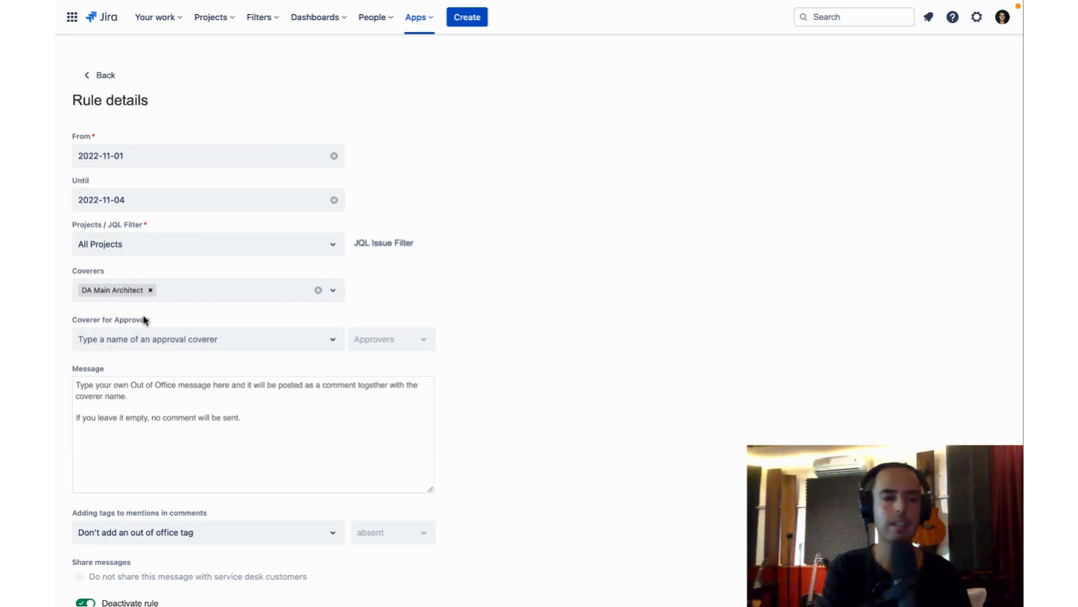
# - Enter the rule's message: "Sorry, this week I am climbing mount Everest, so this issue will be re-assigned."
pyautogui.click(151, 407)
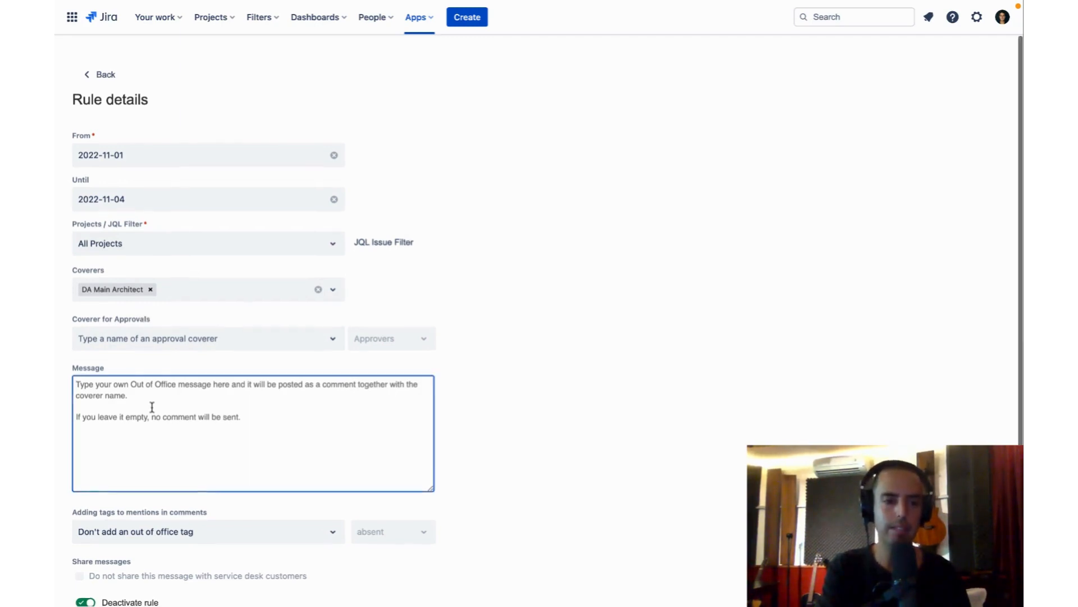
pyautogui.scroll(-1, 151, 407)
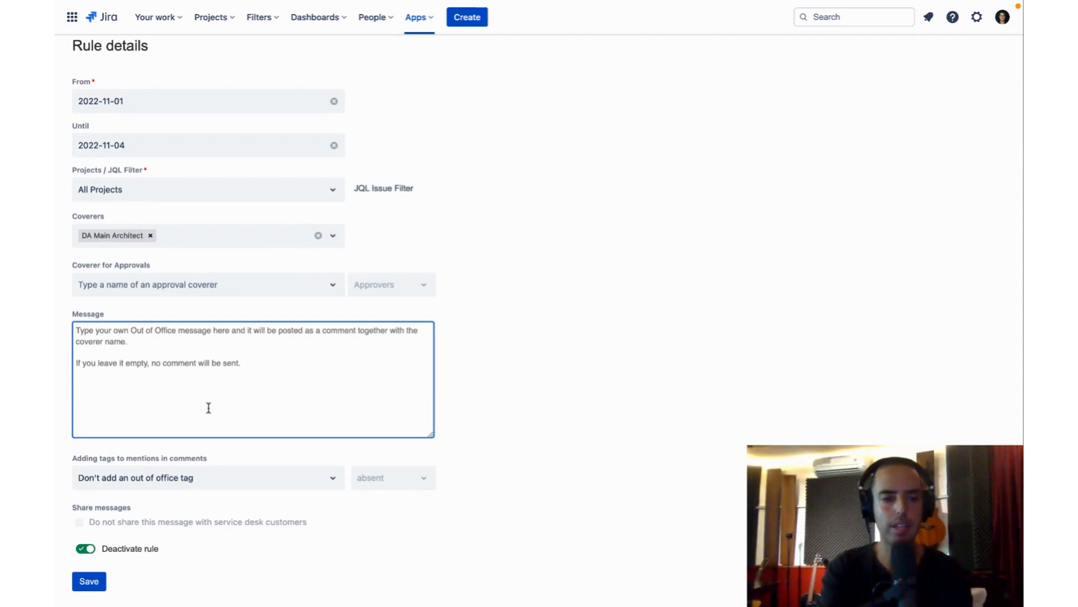
pyautogui.write('I am')
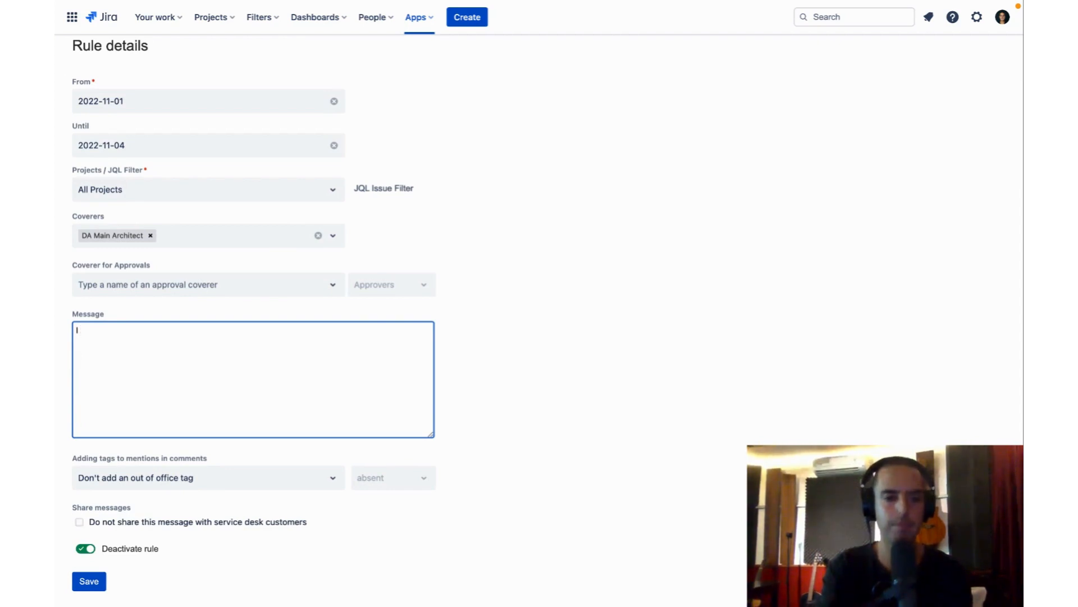
pyautogui.press('BackSpace')
pyautogui.write('Sor')
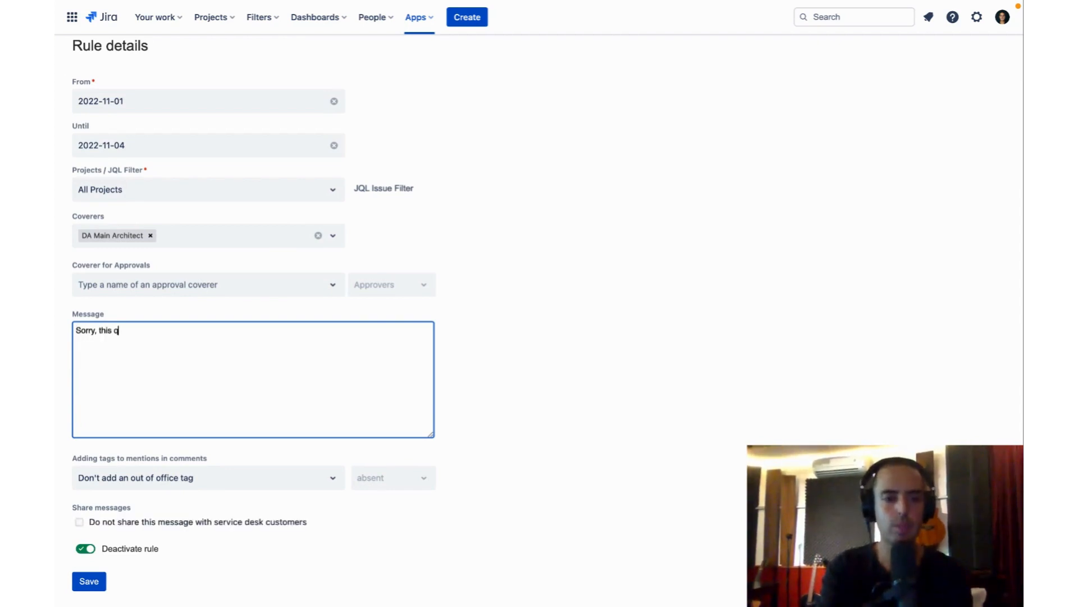
pyautogui.write('ry, this week I am')
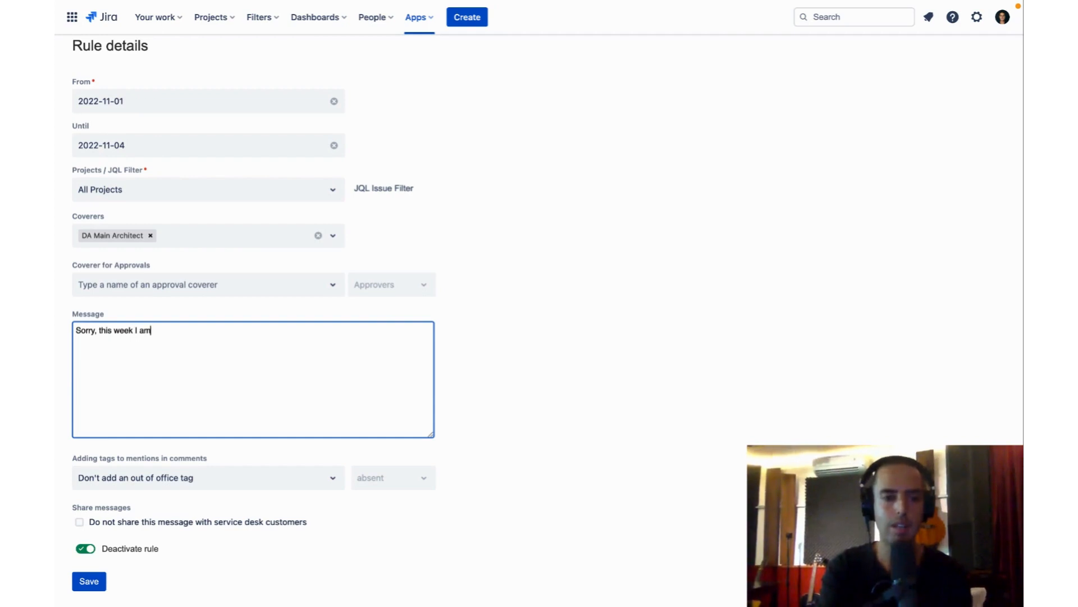
pyautogui.write(' climbing')
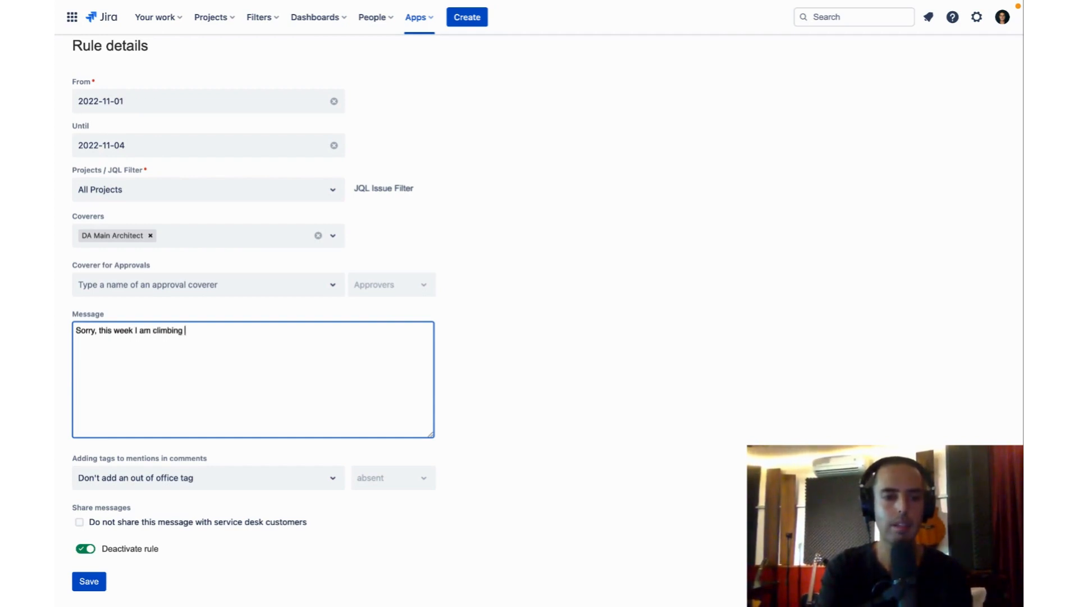
pyautogui.write(' mount Everest, so this issue will be re-a')
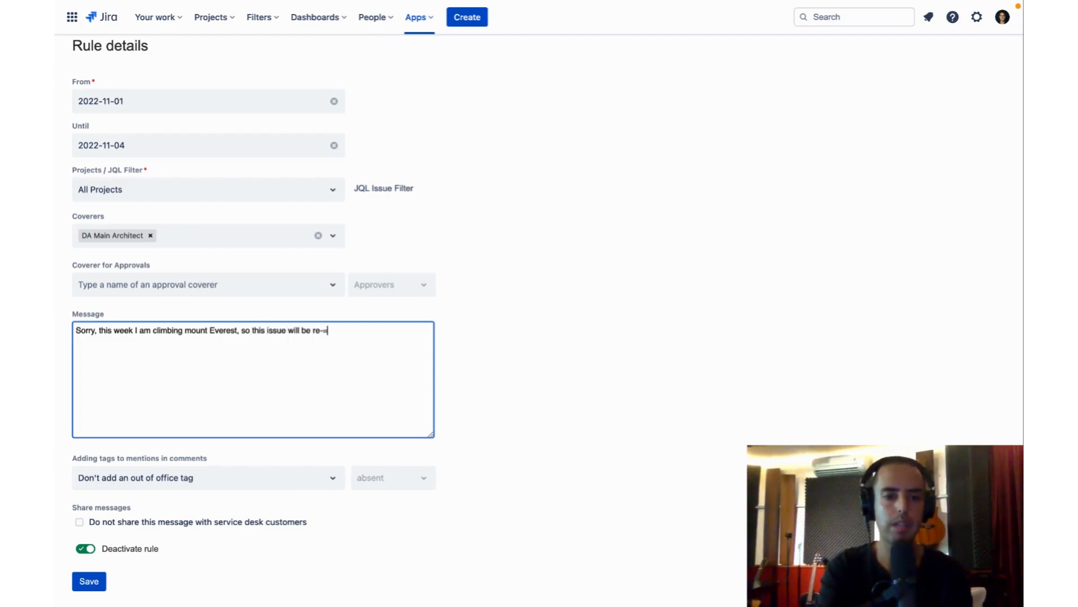
pyautogui.write('ssigned')
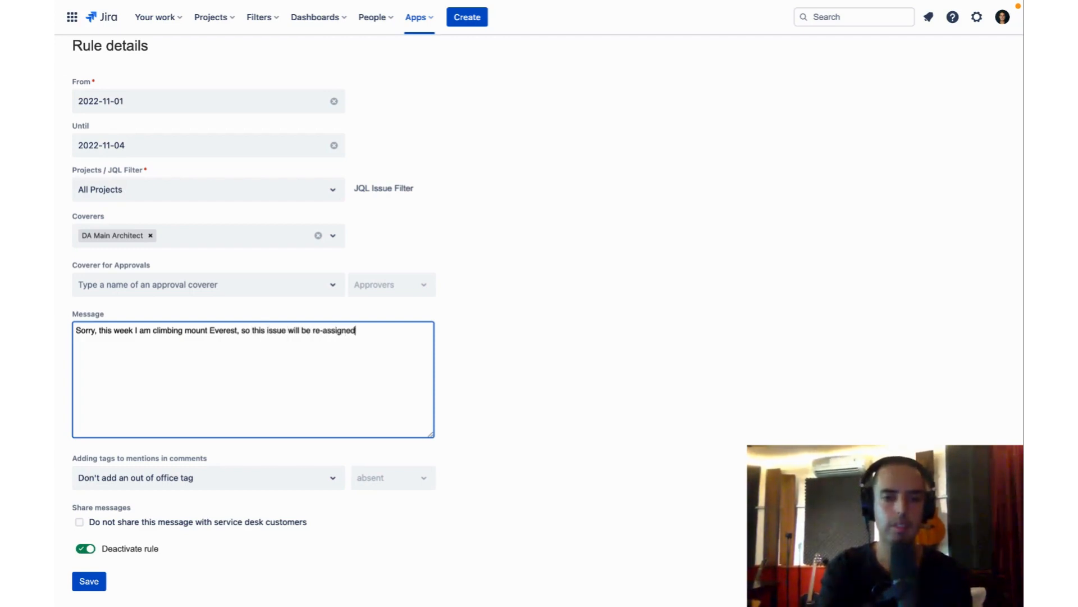
pyautogui.write('.')
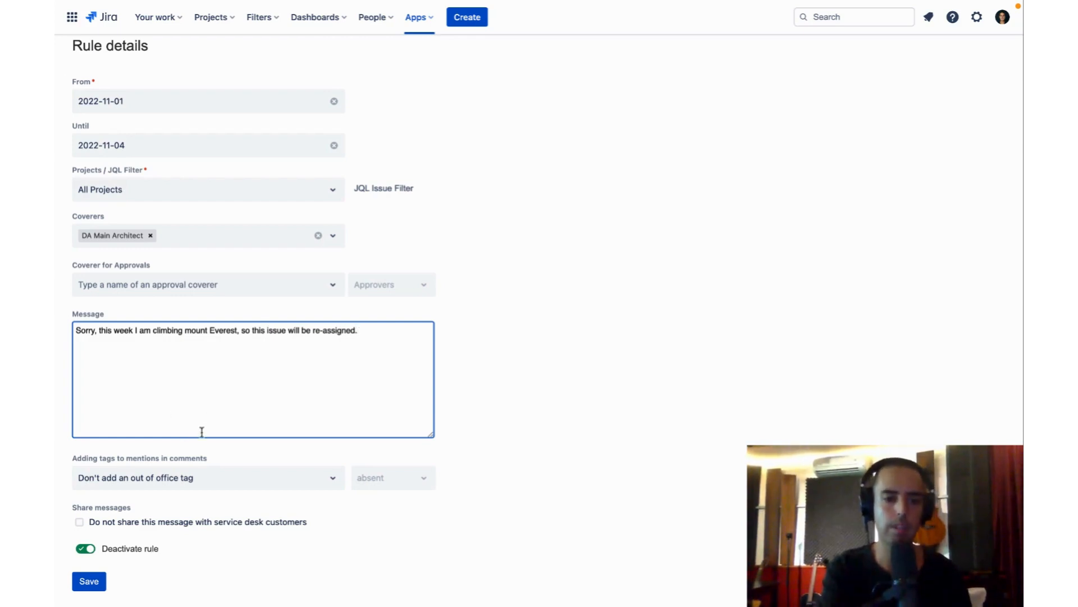
# - Set comment mentions to add an ooo tag when out of office, using the beach umbrella emoji as the tag
pyautogui.scroll(-1, 207, 428)
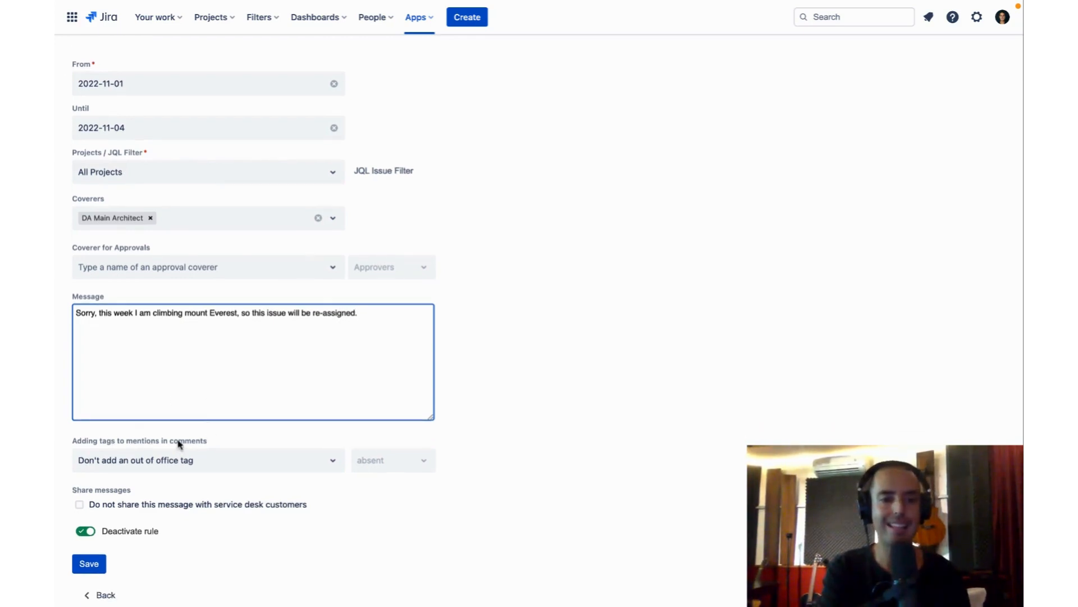
pyautogui.click(302, 468)
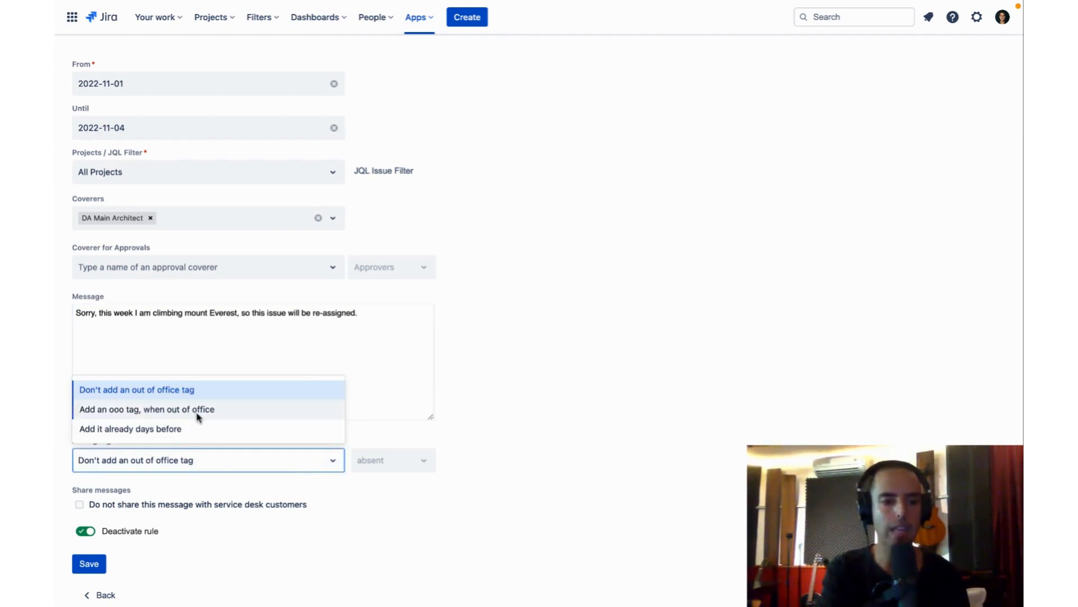
pyautogui.click(228, 413)
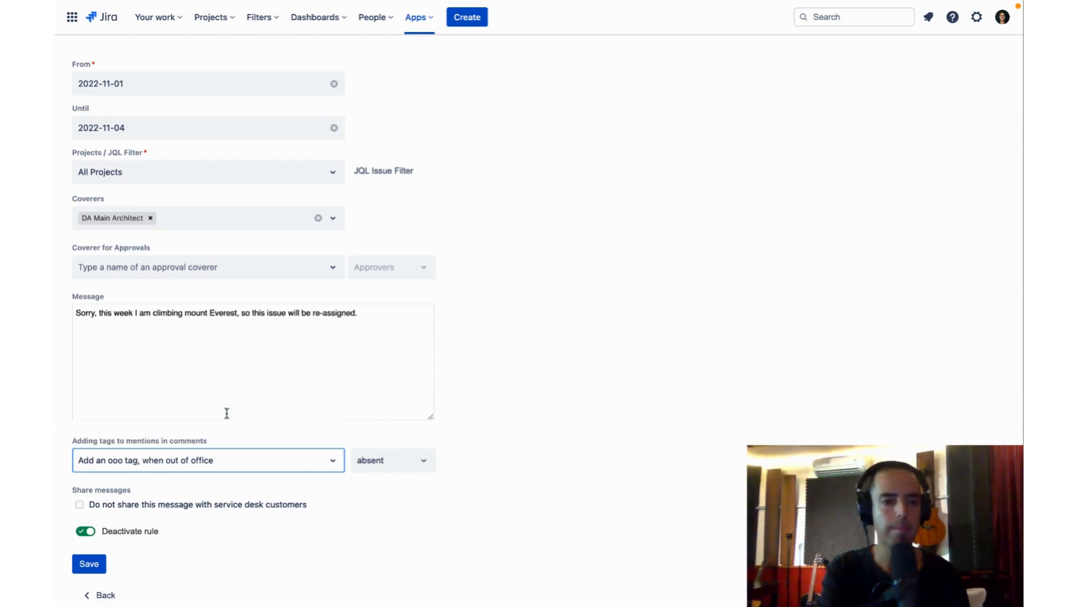
pyautogui.click(405, 460)
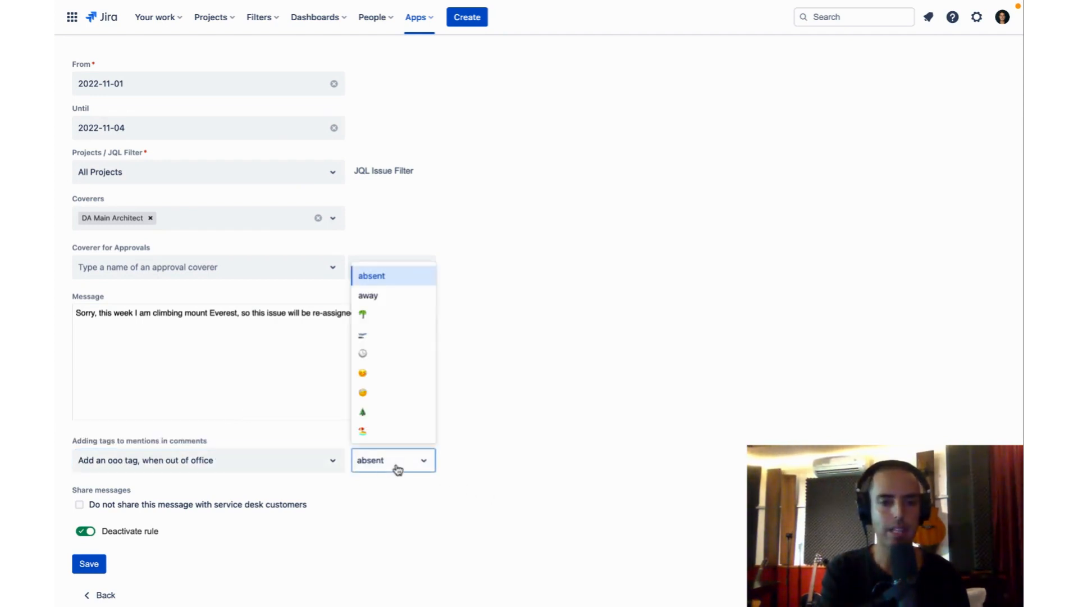
pyautogui.scroll(-1, 379, 370)
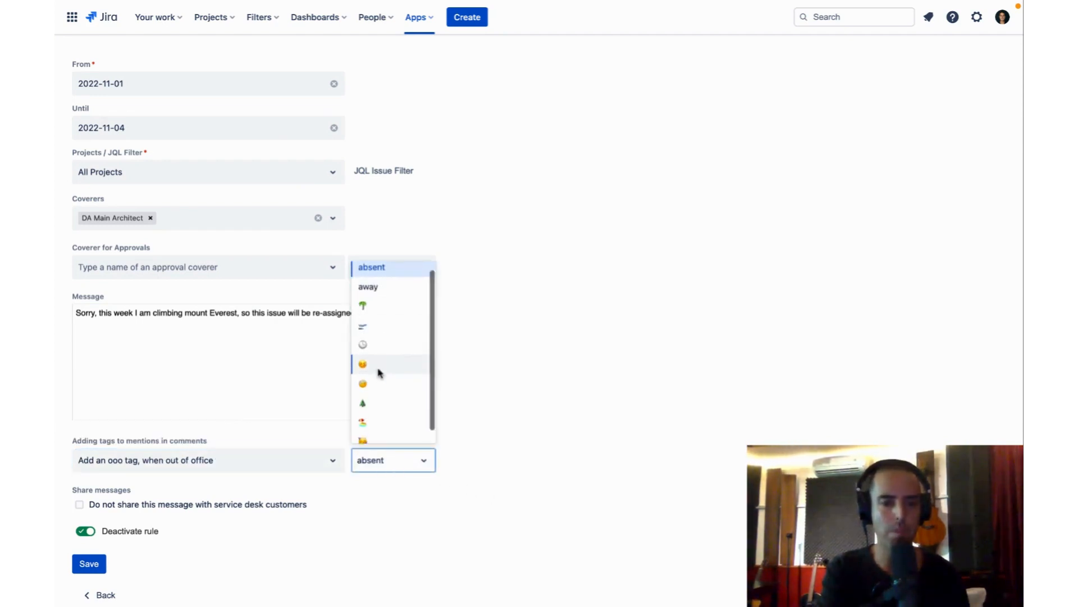
pyautogui.scroll(1, 381, 407)
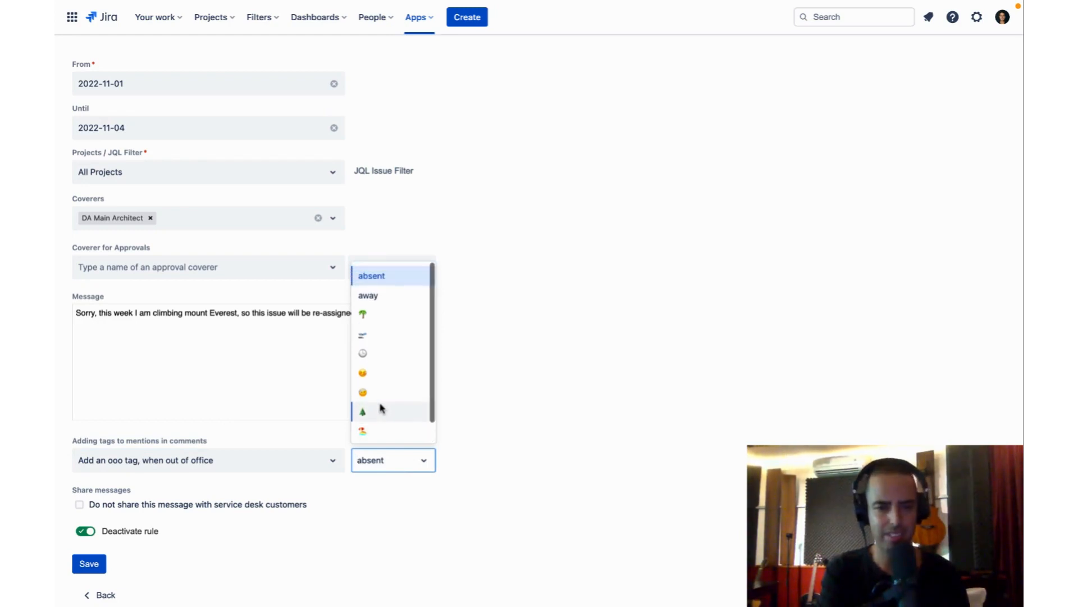
pyautogui.scroll(-1, 388, 361)
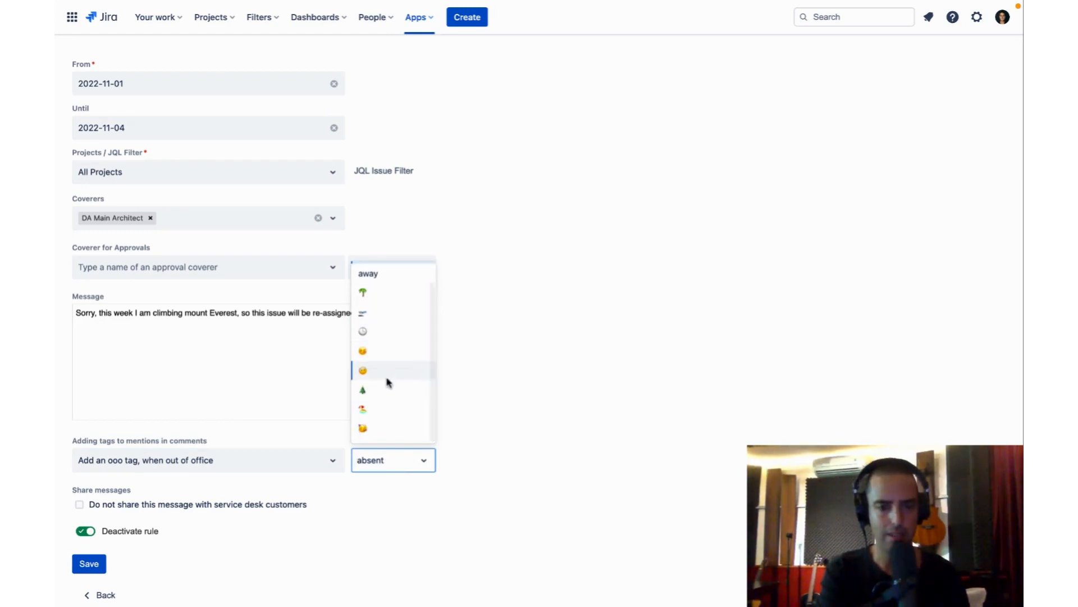
pyautogui.click(373, 409)
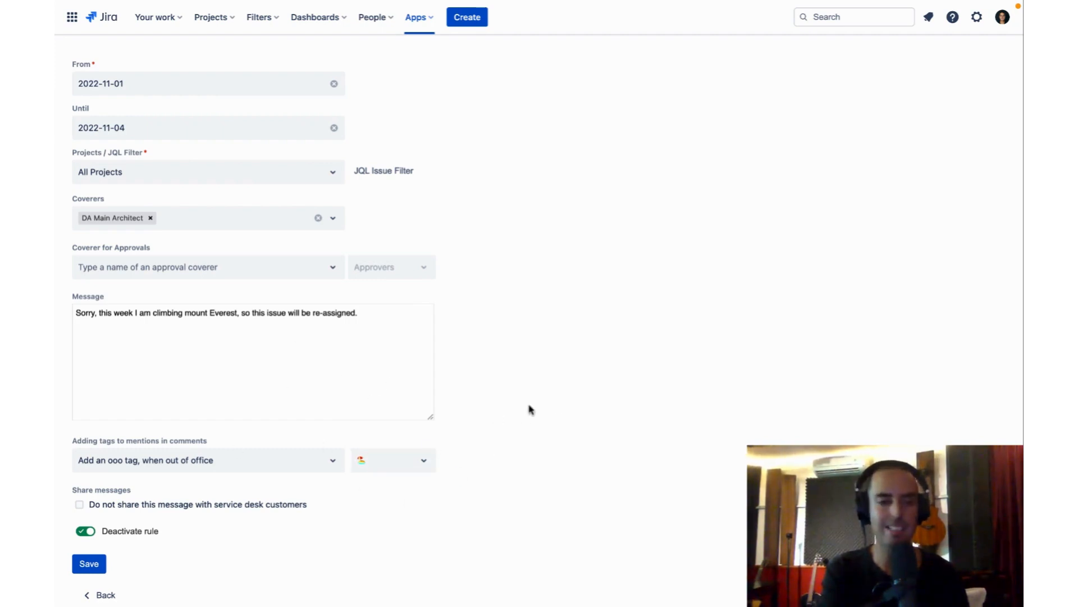
# - Review the out-of-office rule's details from dates to sharing options and save the rule
pyautogui.scroll(-1, 555, 405)
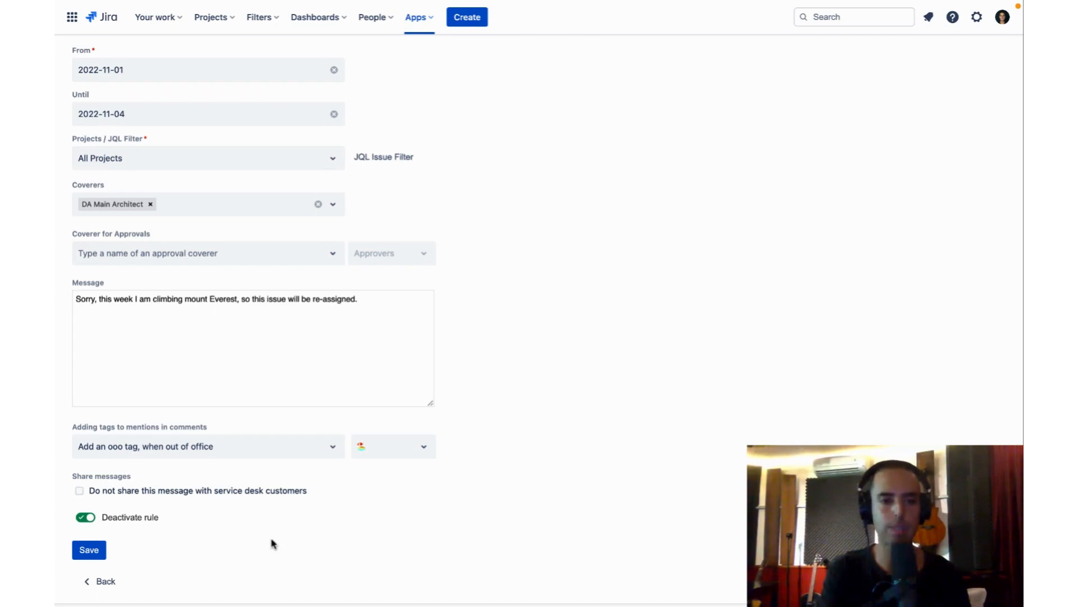
pyautogui.scroll(1, 272, 542)
pyautogui.scroll(-1, 272, 542)
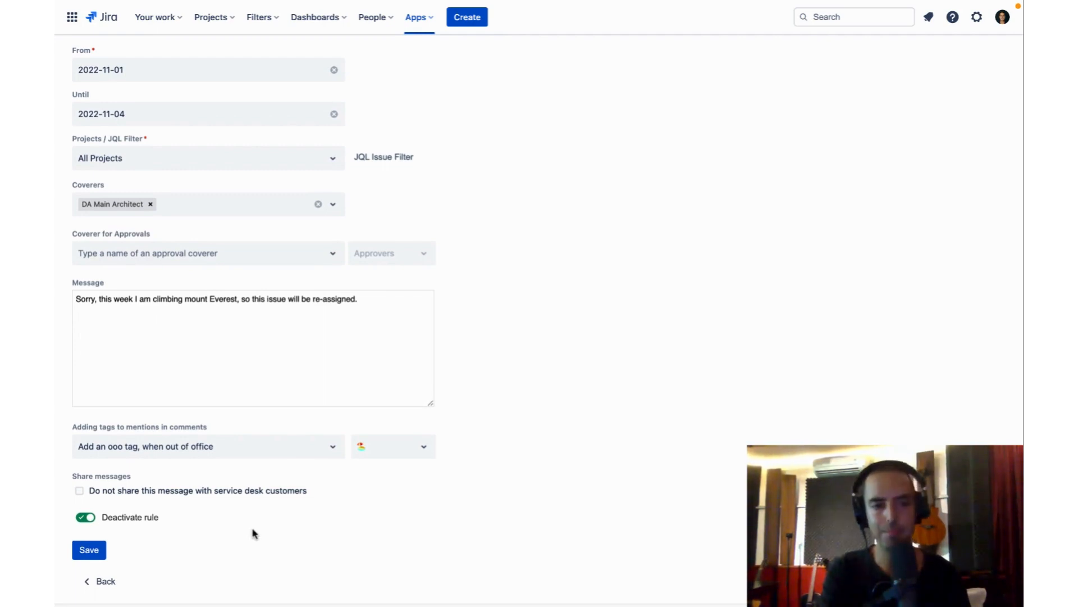
pyautogui.scroll(1, 253, 531)
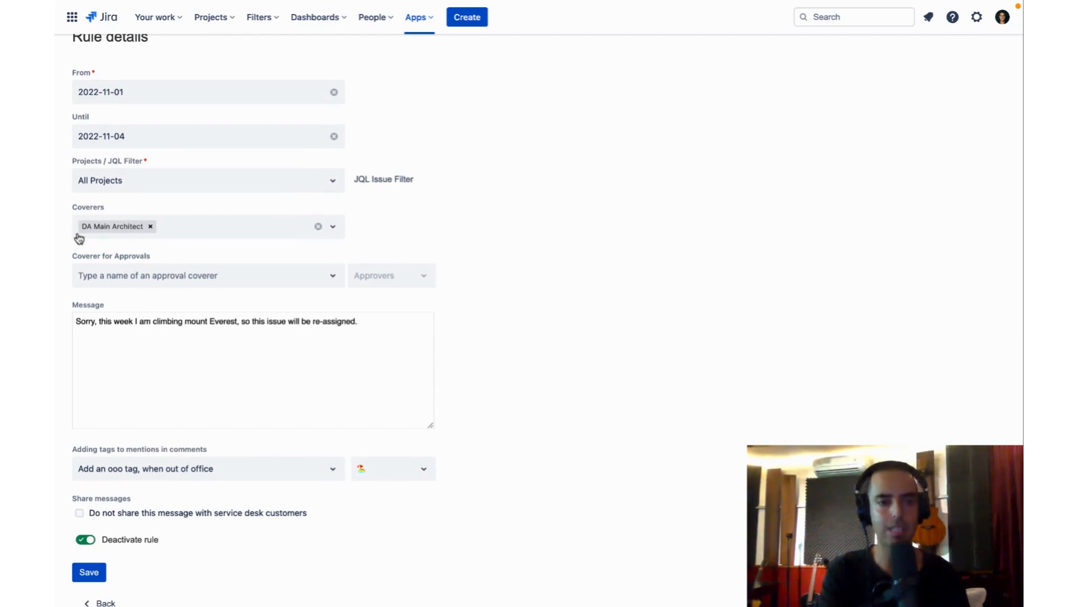
pyautogui.scroll(-1, 188, 234)
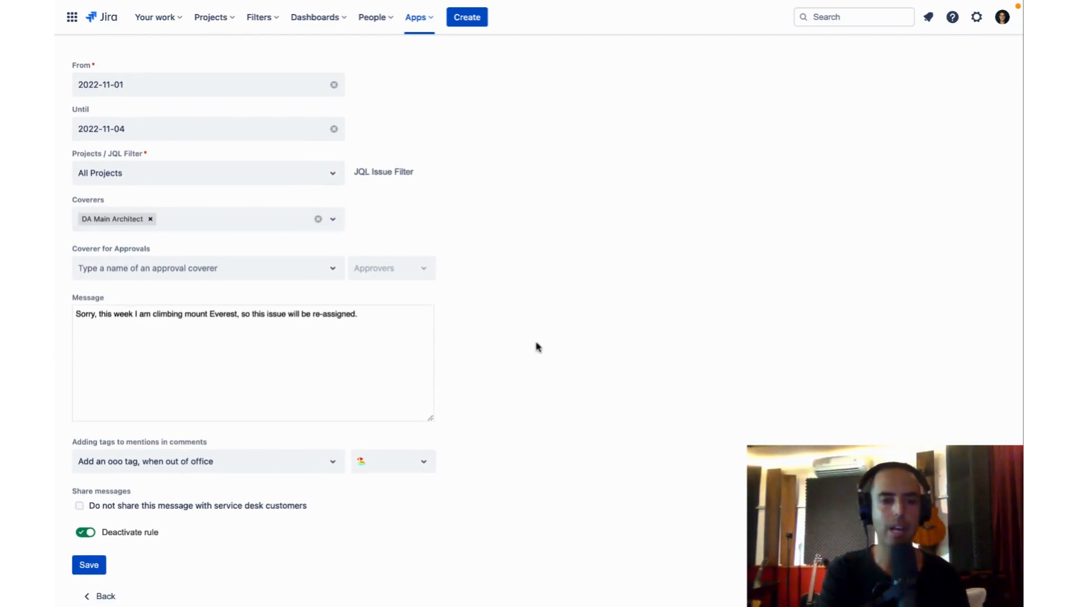
pyautogui.scroll(-2, 537, 347)
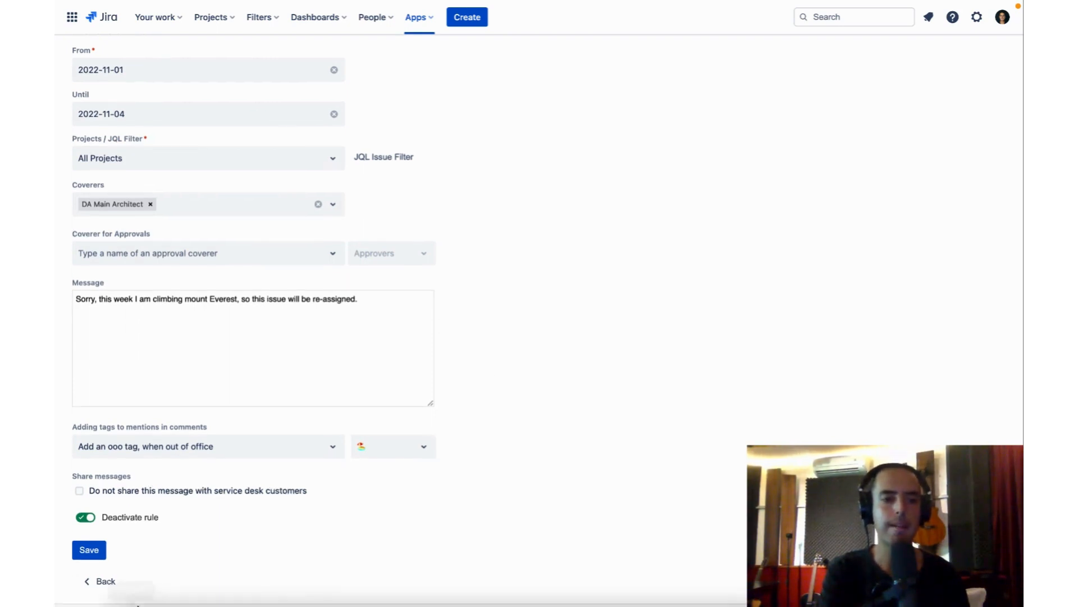
pyautogui.click(88, 551)
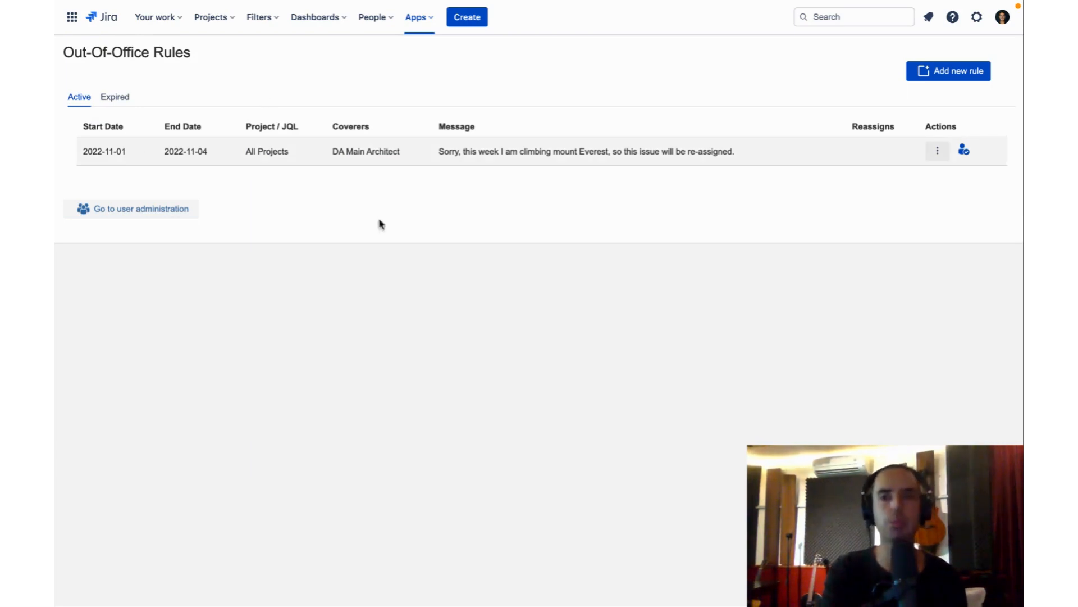
# - Inspect the saved rule's dialog for assigning issues to coverers, cancel it, and look over the rule's other available actions
pyautogui.click(964, 150)
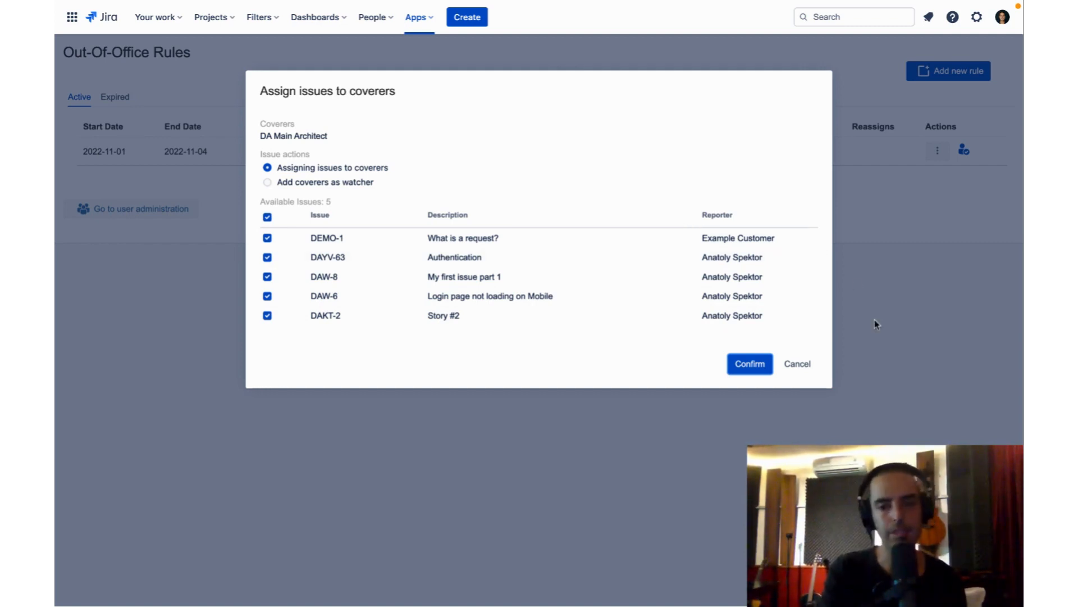
pyautogui.click(808, 365)
pyautogui.click(937, 154)
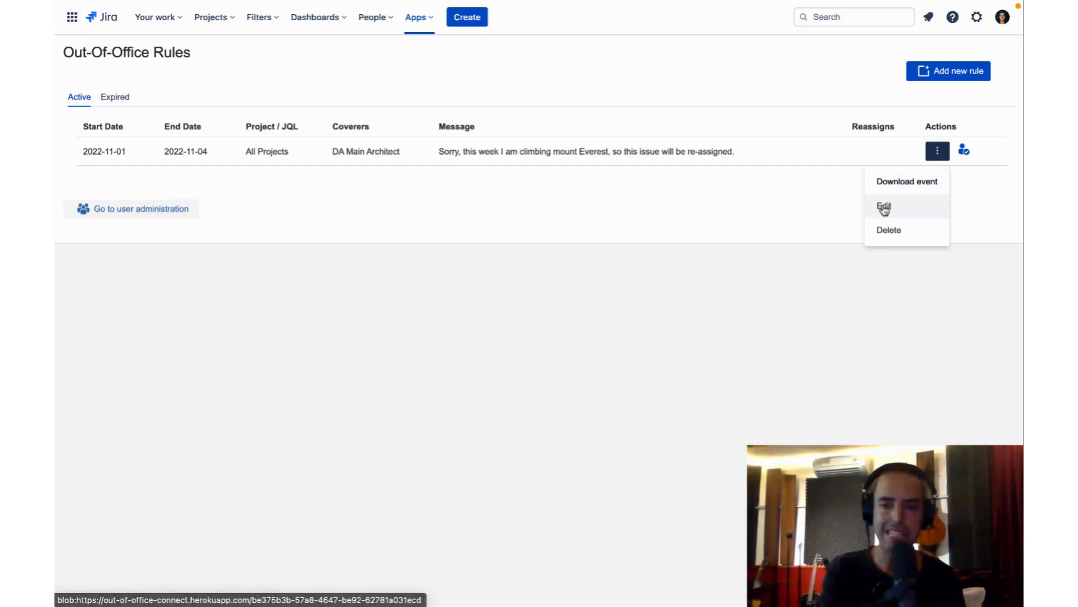
pyautogui.click(732, 244)
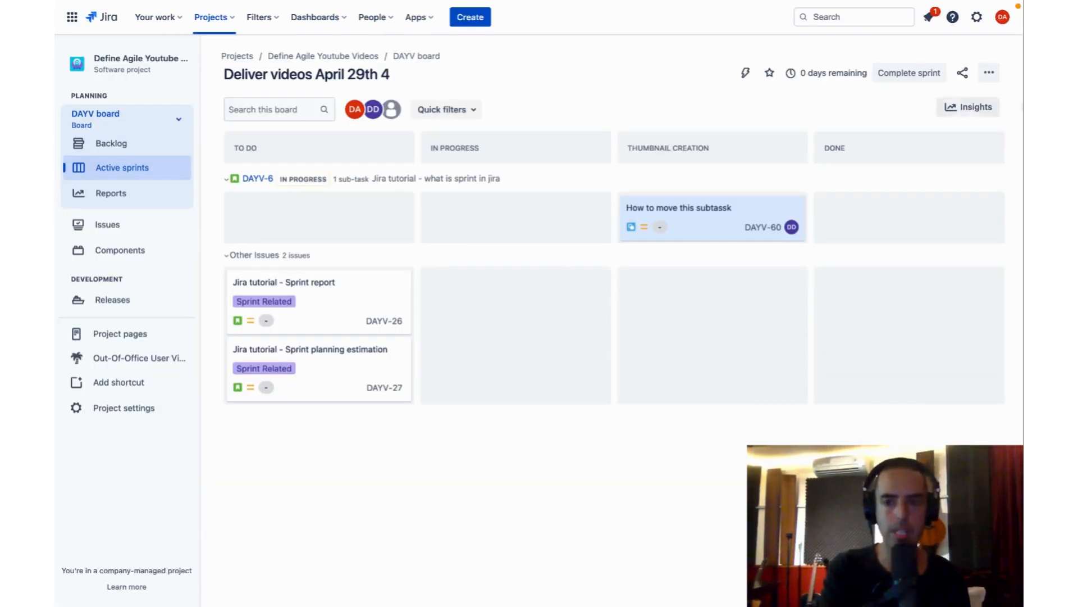
# - Check the signed-in account on the DAYV board, then assign DAYV-26 "Jira tutorial - Sprint report" to its reporter and close the issue
pyautogui.click(1004, 18)
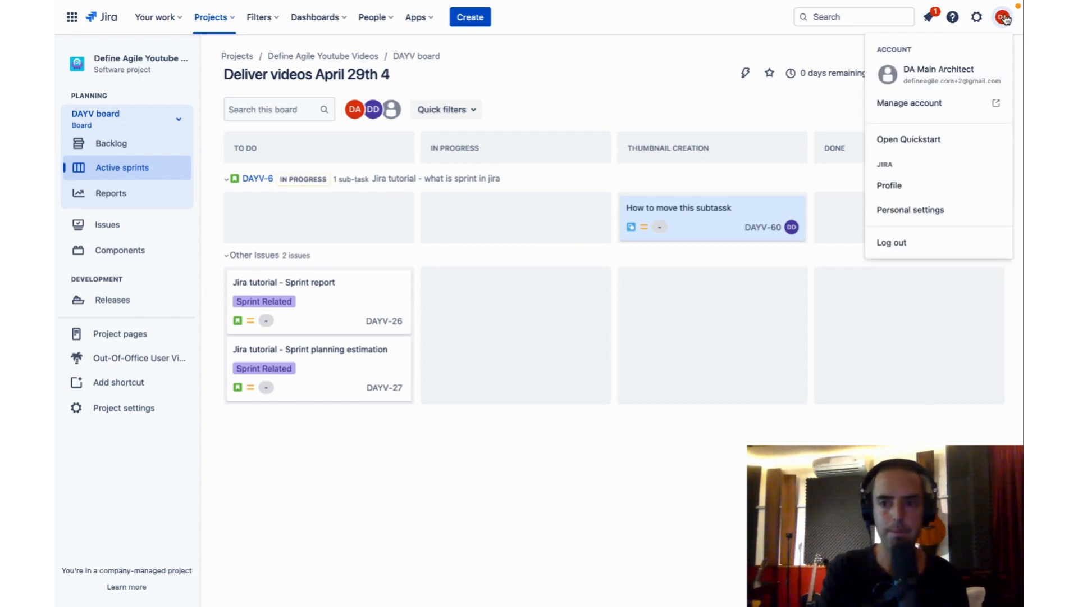
pyautogui.click(584, 83)
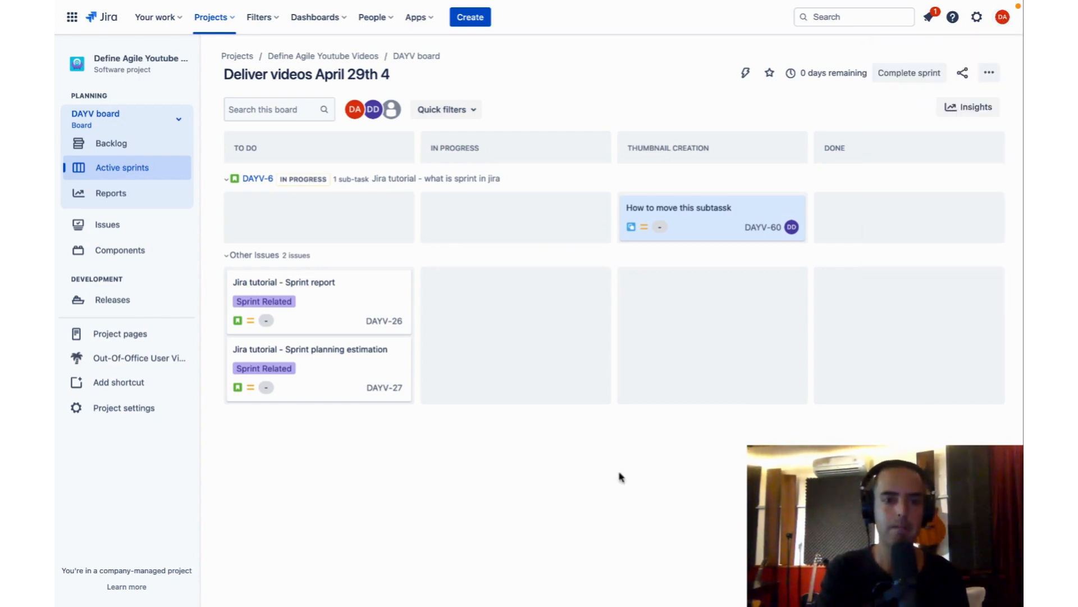
pyautogui.click(346, 304)
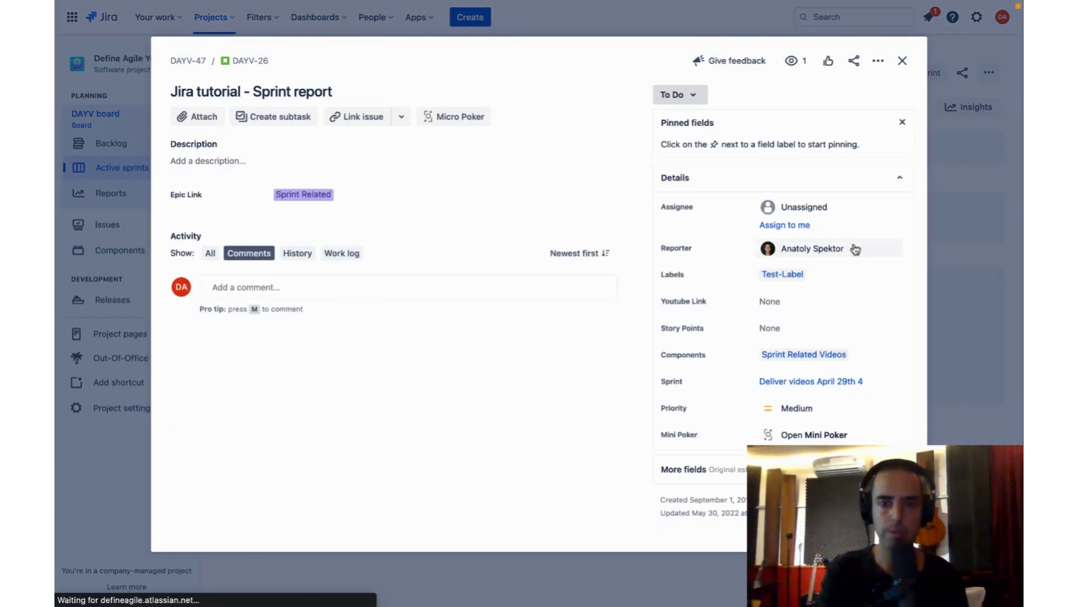
pyautogui.click(802, 208)
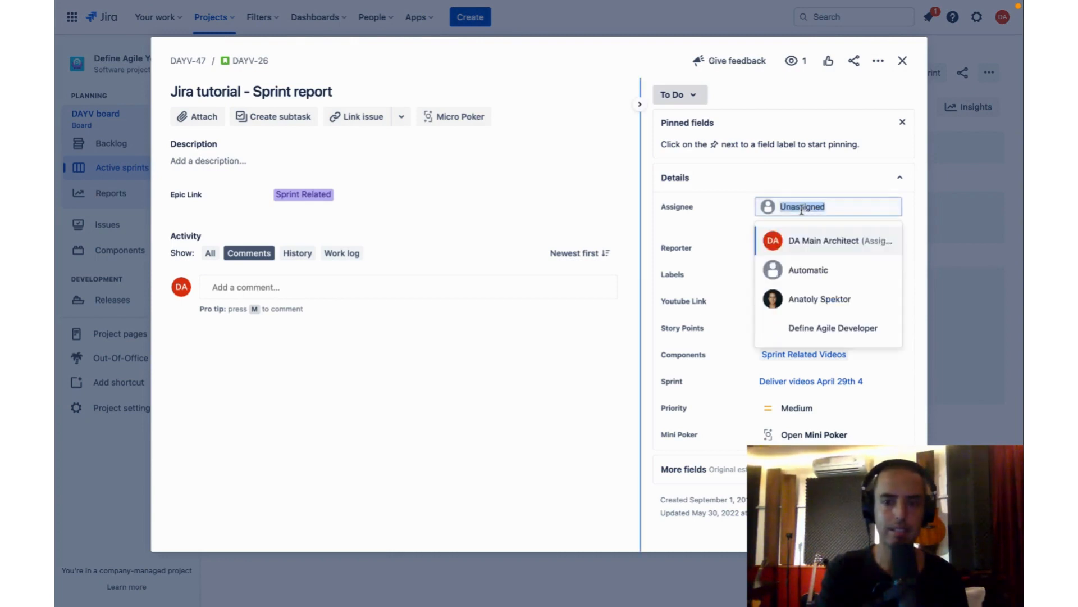
pyautogui.click(816, 303)
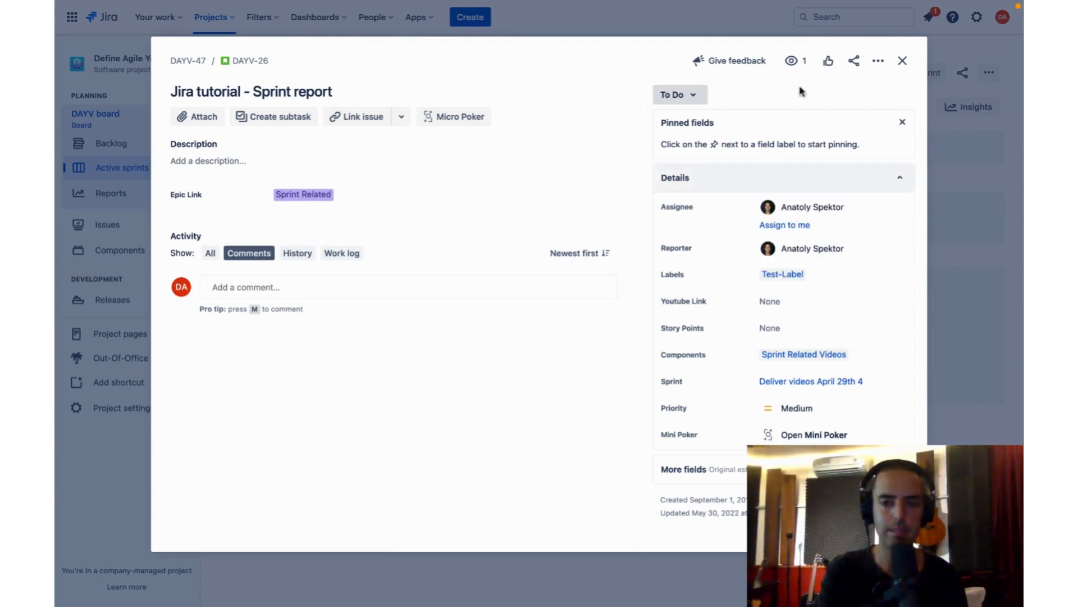
pyautogui.click(902, 61)
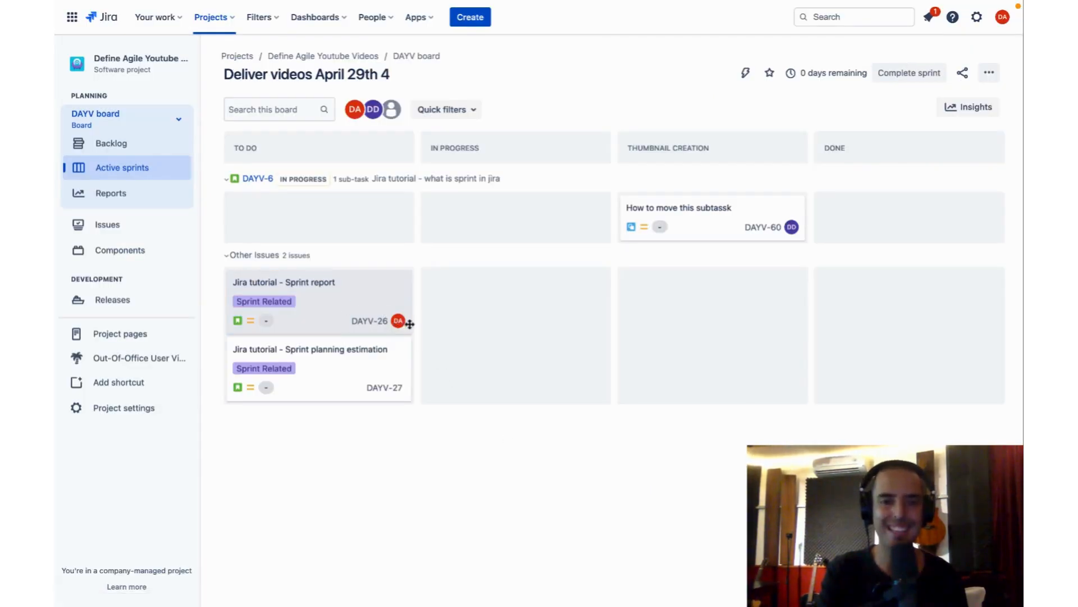
# - Reopen the DAYV-26 issue, check its assignee and comments for the out-of-office reassignment, and close it
pyautogui.click(350, 298)
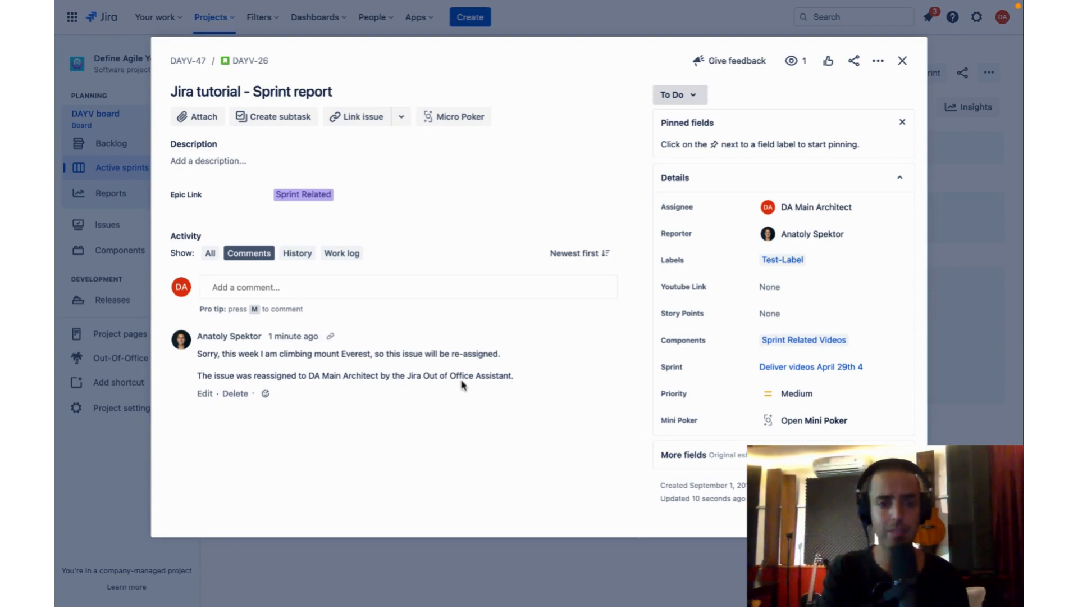
pyautogui.click(902, 60)
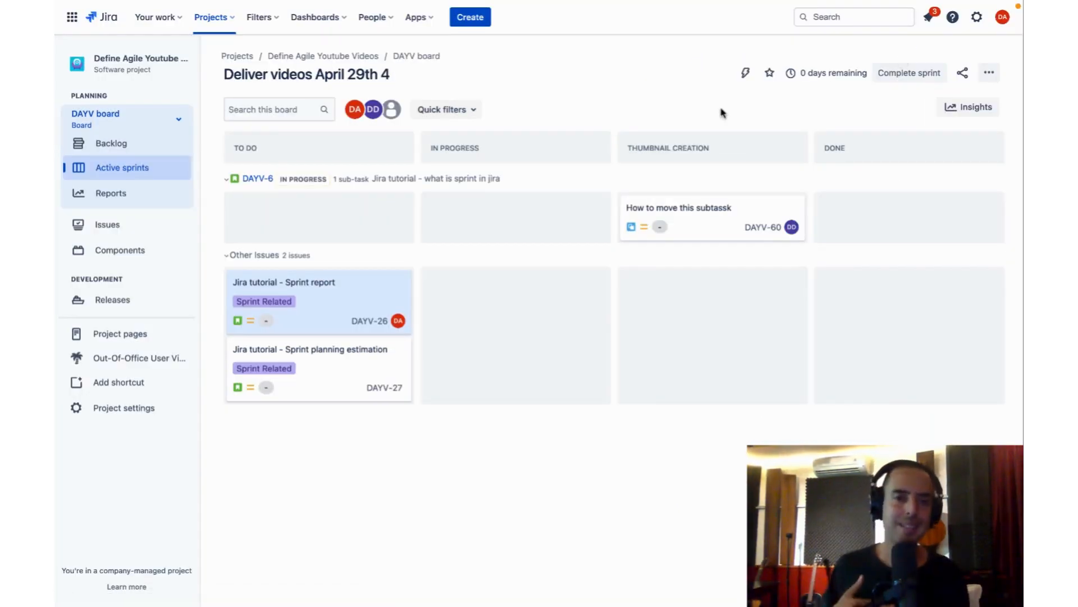